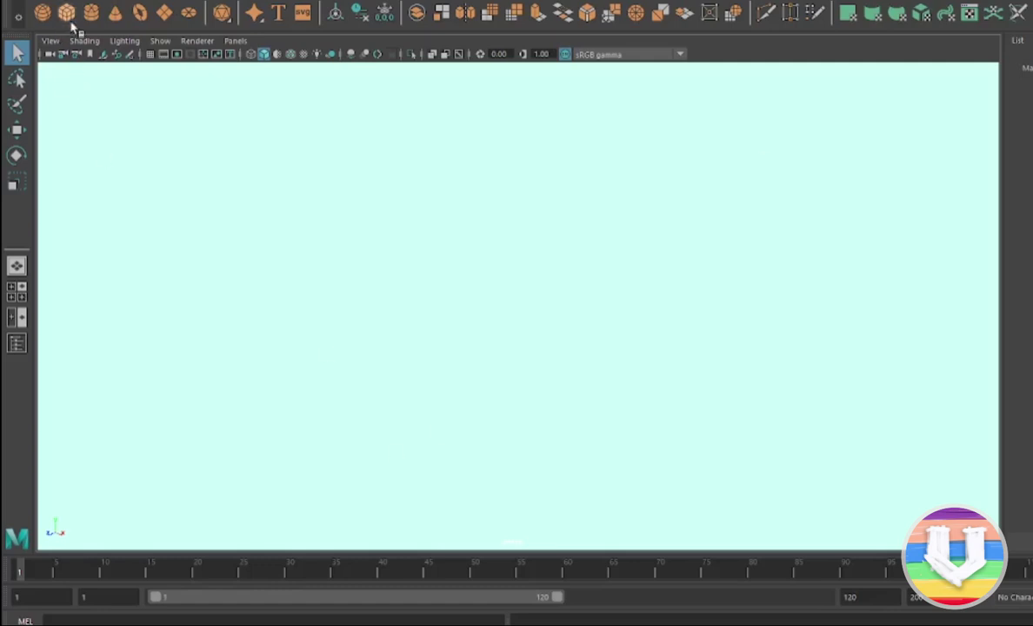
Step: Create a polygon cylinder and squash it in Y into a thin disc
left_click(92, 12)
key("f")
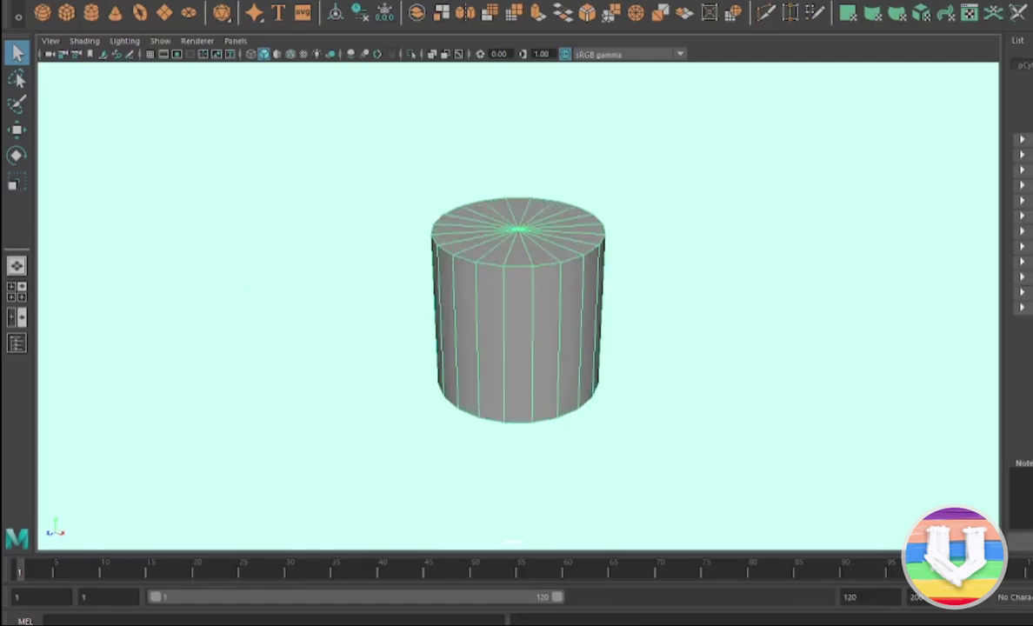
left_click(1021, 139)
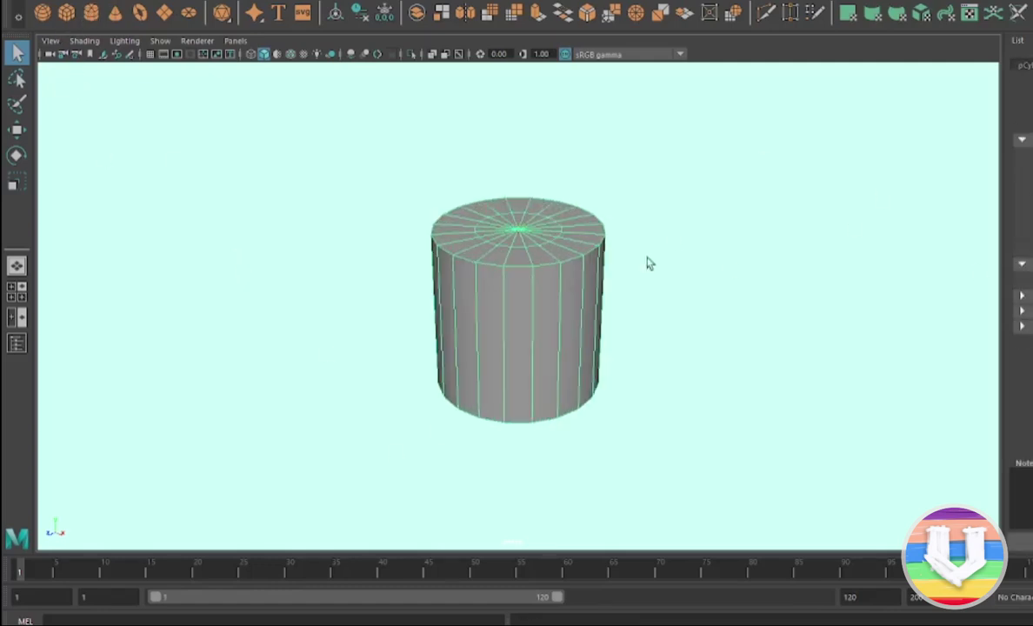
key("r")
left_click_drag(516, 248, 525, 303)
key("f")
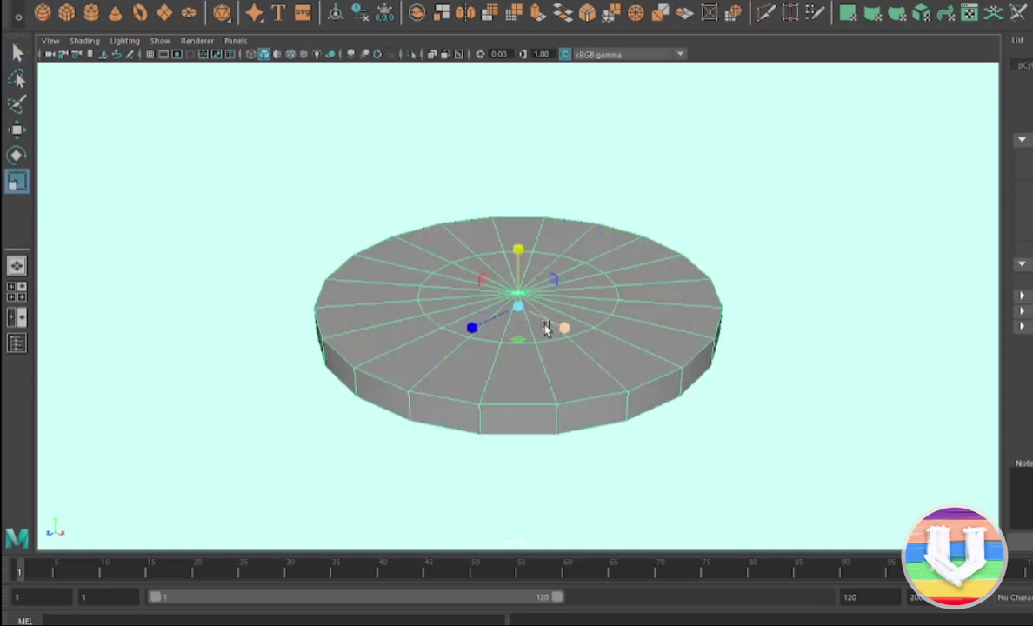
left_click_drag(518, 250, 643, 311)
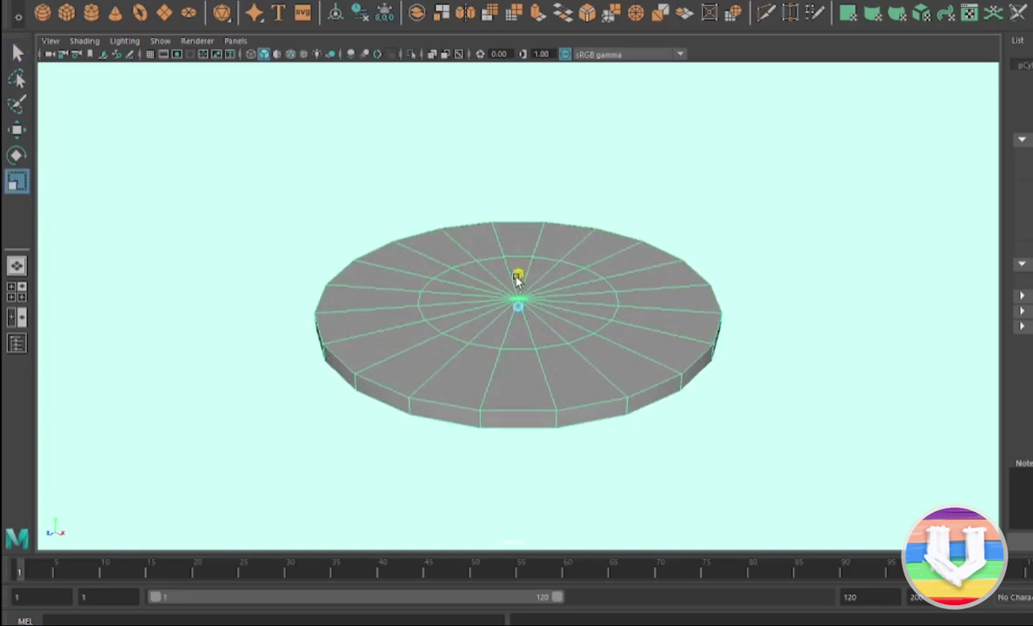
Step: Reselect the disc and bevel its edges with Ctrl+B
left_click(703, 356)
left_click(518, 299)
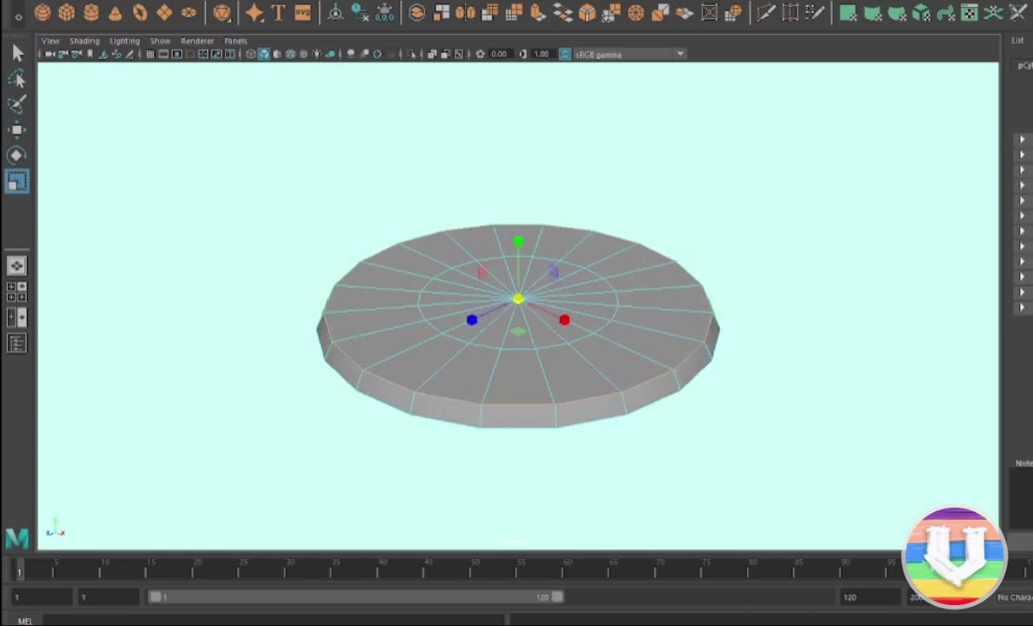
key("ctrl+b")
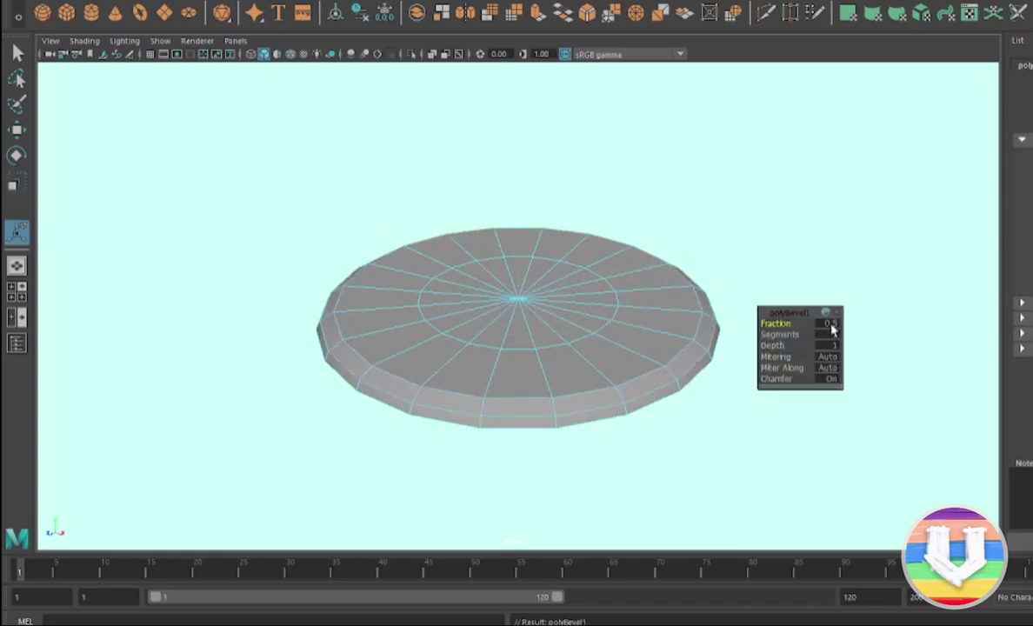
Step: Close the bevel settings and check the disc in smooth preview from below and the side
key("q")
key("3")
key("1")
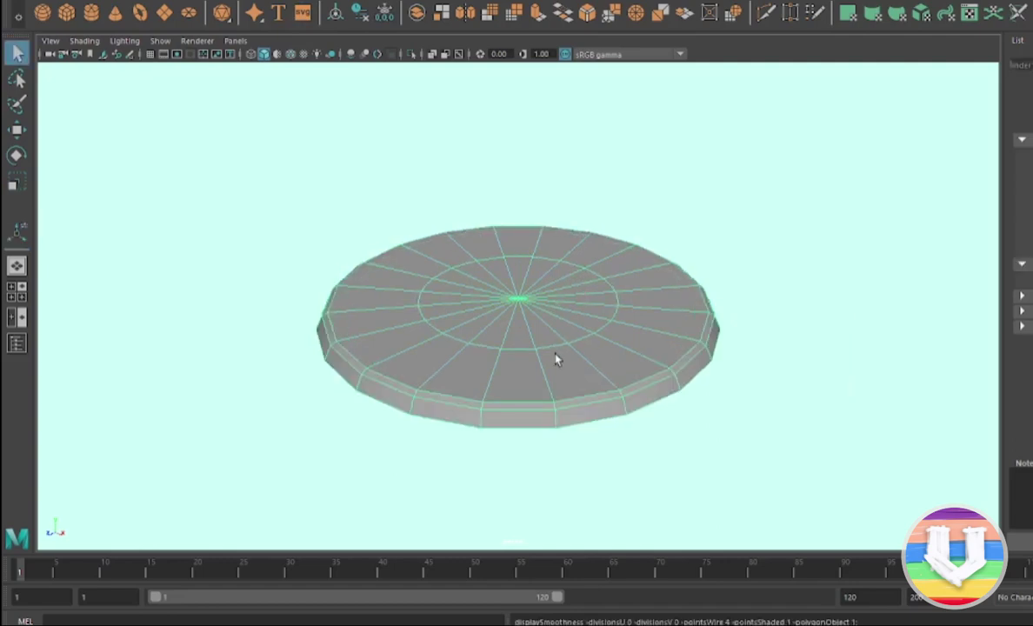
left_click_drag(556, 357, 190, 104, "alt")
mouse_move(614, 261)
left_mouse_down("alt")
mouse_move(634, 328)
mouse_move(602, 312)
left_mouse_up("alt")
Step: Select the face loop around the bevelled rim and scale it
key("F11")
double_click(678, 320)
left_click(16, 155)
left_click(17, 181)
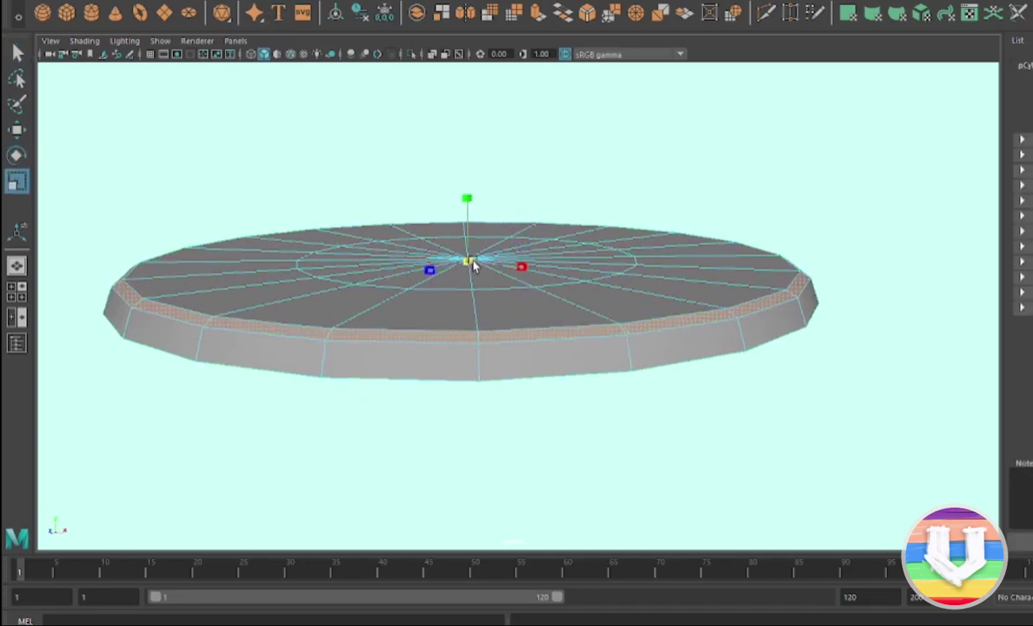
right_click_drag(376, 93, 735, 344, "shift")
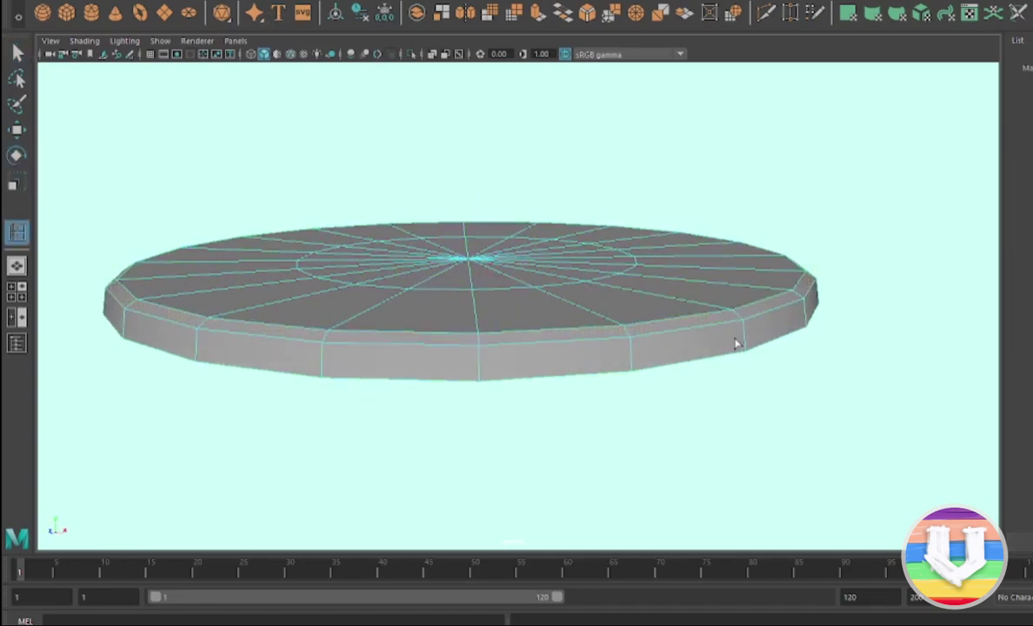
Step: Insert an edge loop along the disc's rim and inspect it from above and the side
left_click(744, 345)
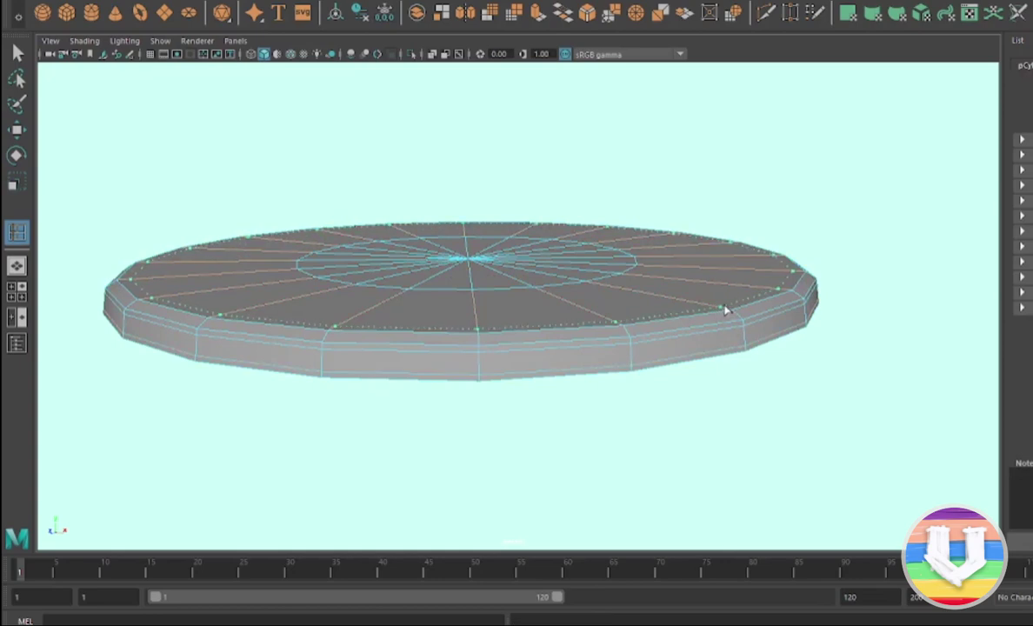
left_click_drag(696, 358, 755, 179, "alt")
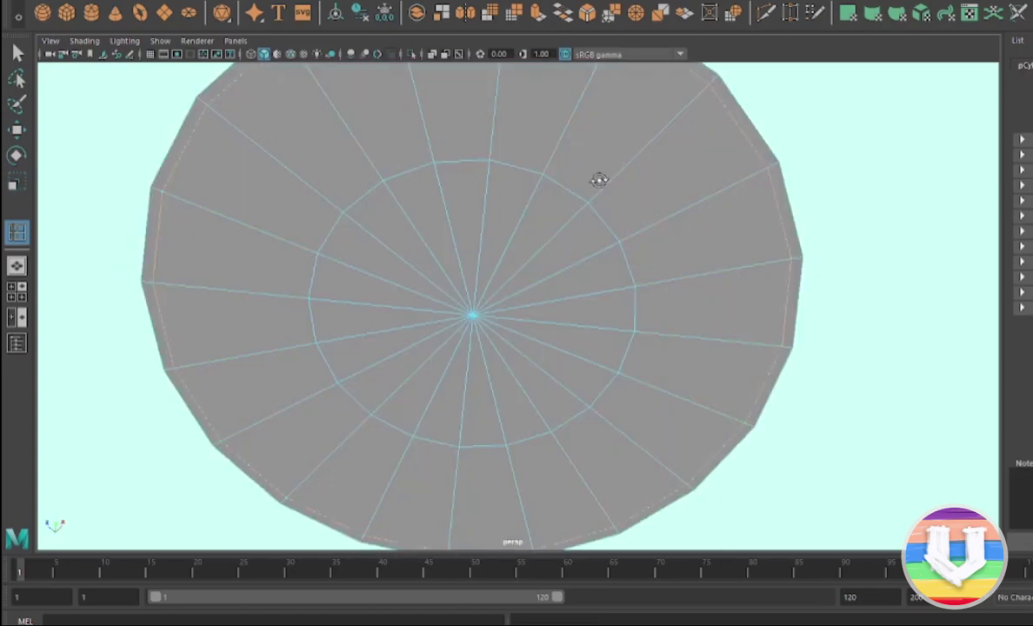
left_click_drag(600, 187, 595, 259, "alt")
left_click(17, 129)
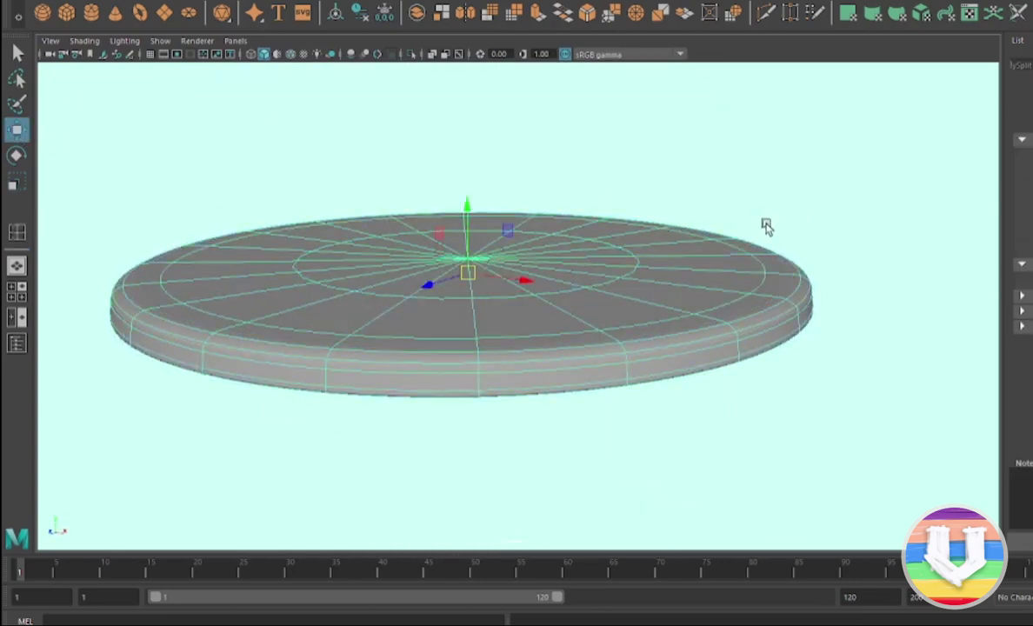
Step: Orbit to a higher view of the disc and reframe it
left_click_drag(743, 229, 576, 312, "alt")
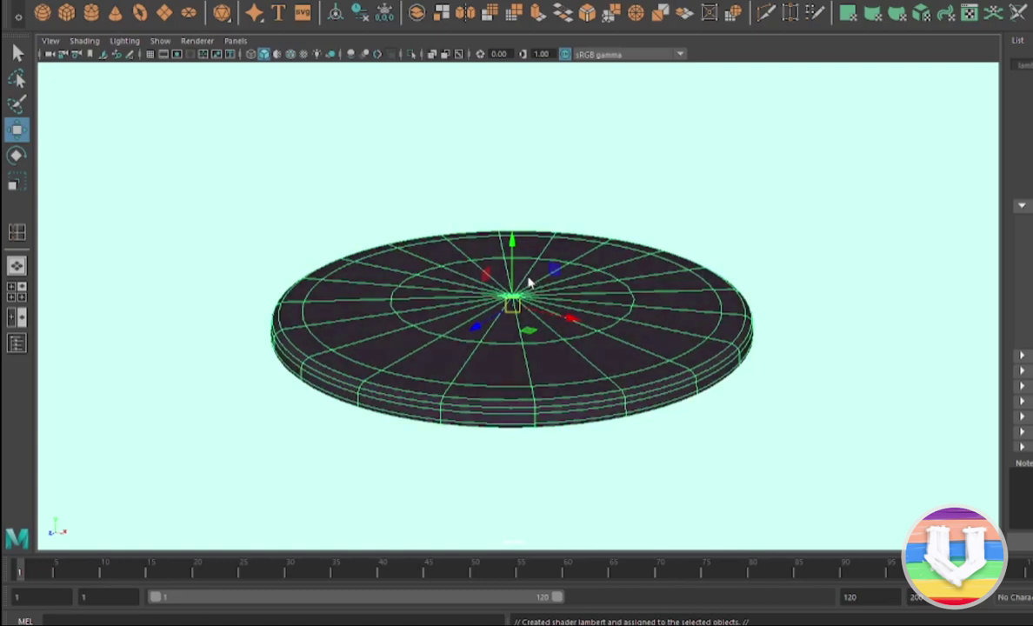
left_click_drag(578, 321, 119, 102, "alt")
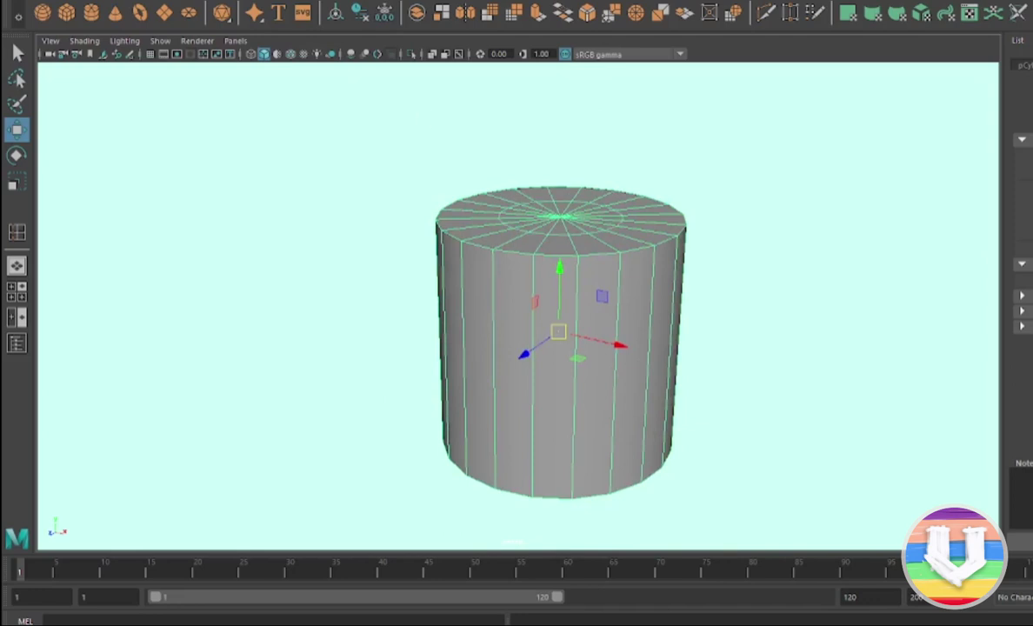
Step: Squash the new cylinder into a flat disc and raise it above the dark base
key("r")
left_click_drag(559, 269, 546, 339)
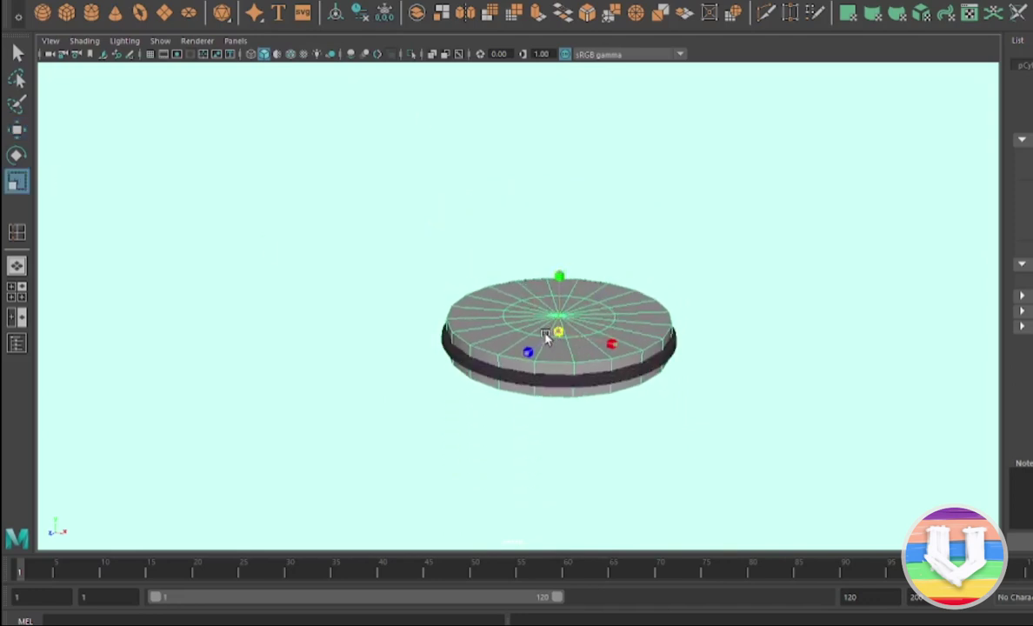
key("w")
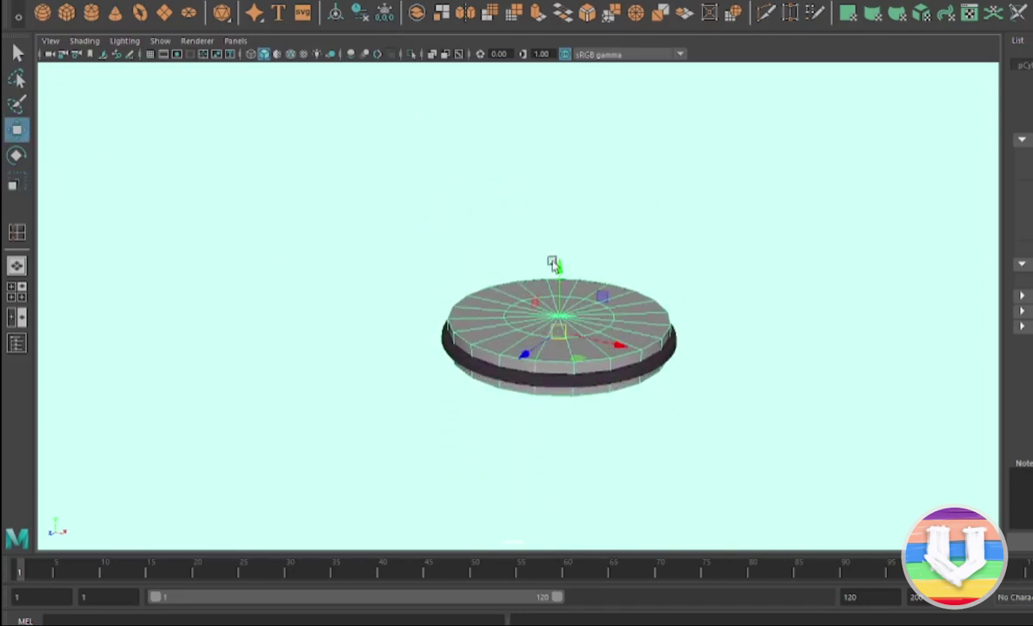
left_click_drag(553, 264, 555, 237)
scroll(597, 277, "up", 3)
scroll(589, 291, "up", 2)
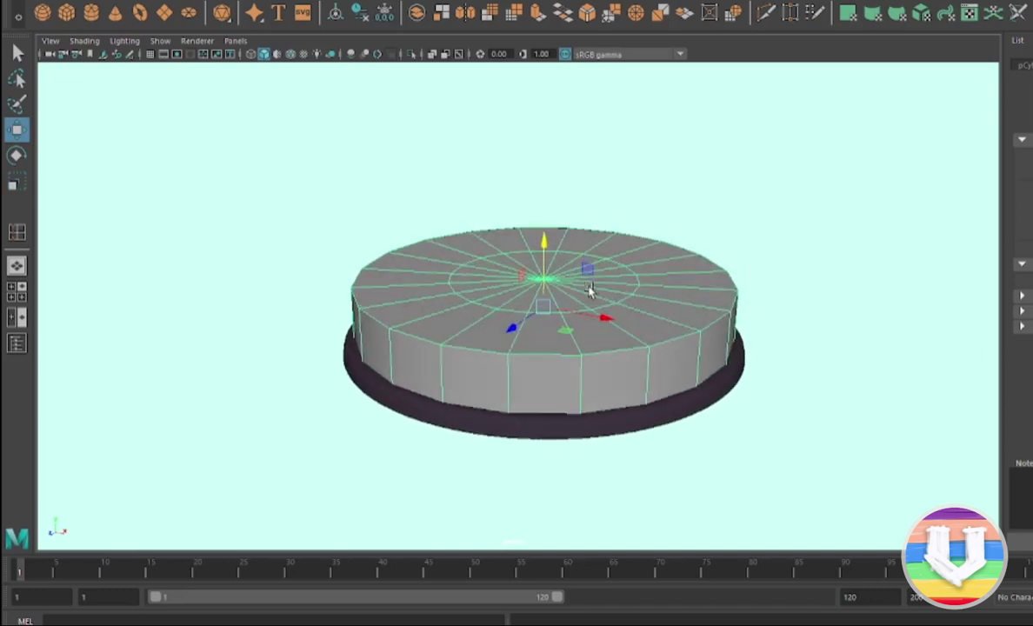
left_click_drag(588, 291, 525, 293, "alt")
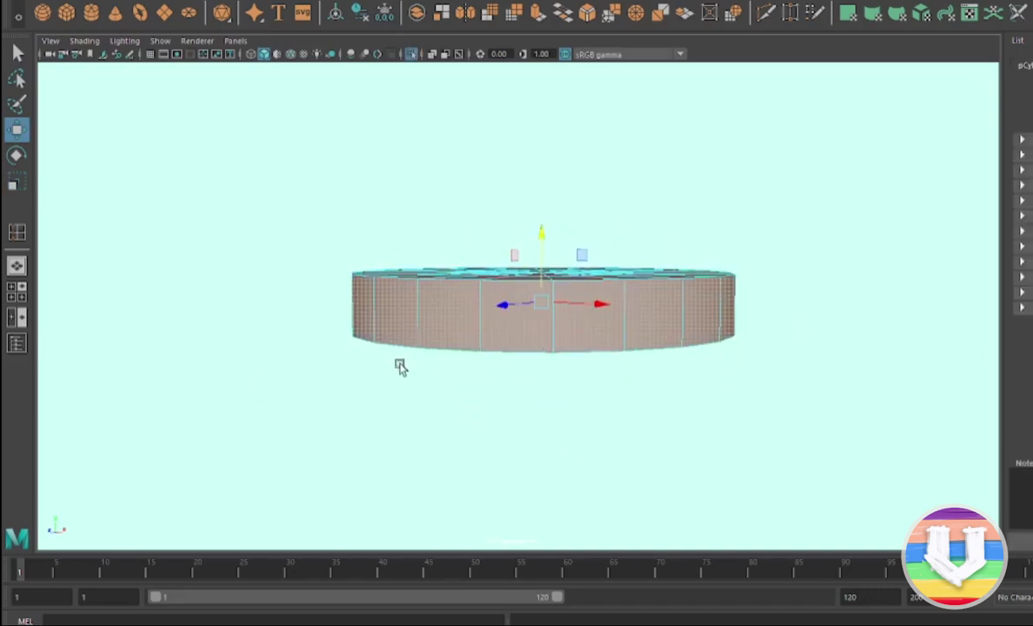
Step: Make the grey cylinder shorter and settle it lower onto the base
left_click(261, 273)
left_click(548, 320)
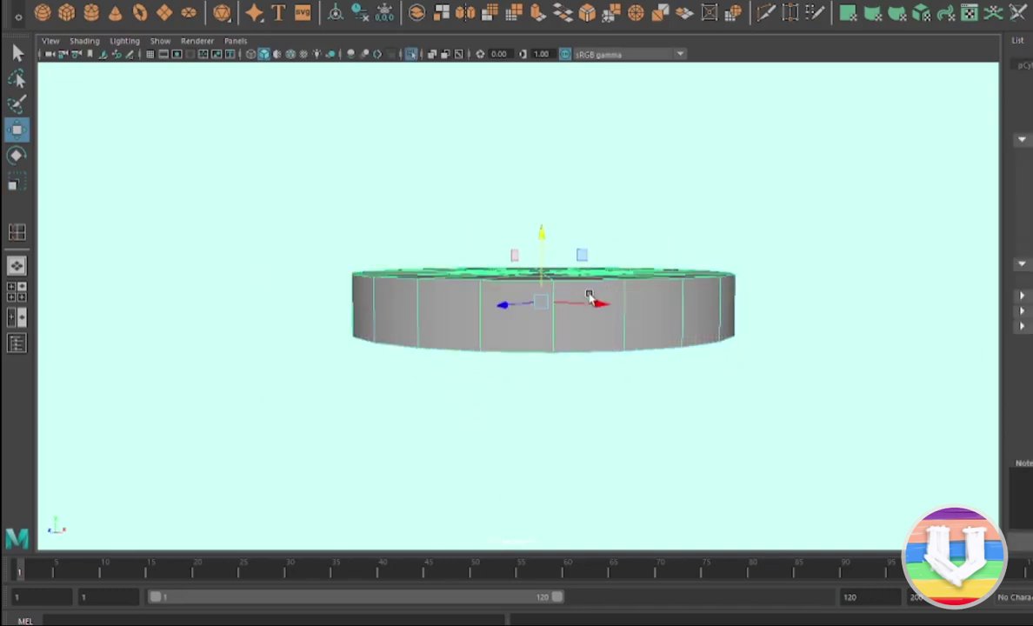
left_click_drag(541, 303, 526, 316, "alt")
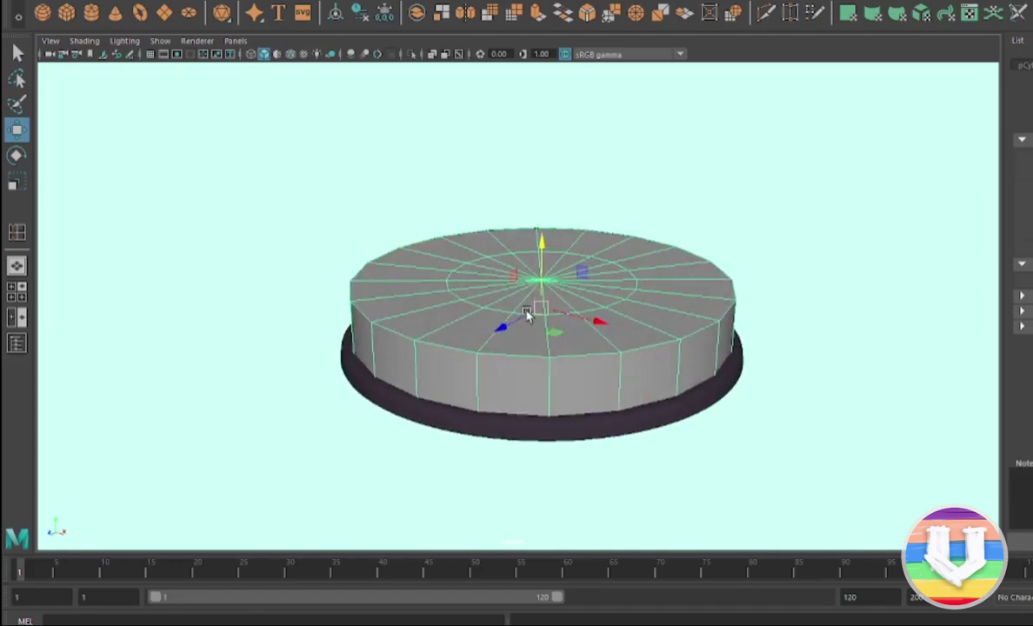
key("r")
mouse_move(541, 243)
left_mouse_down()
mouse_move(543, 274)
mouse_move(541, 258)
left_mouse_up()
key("w")
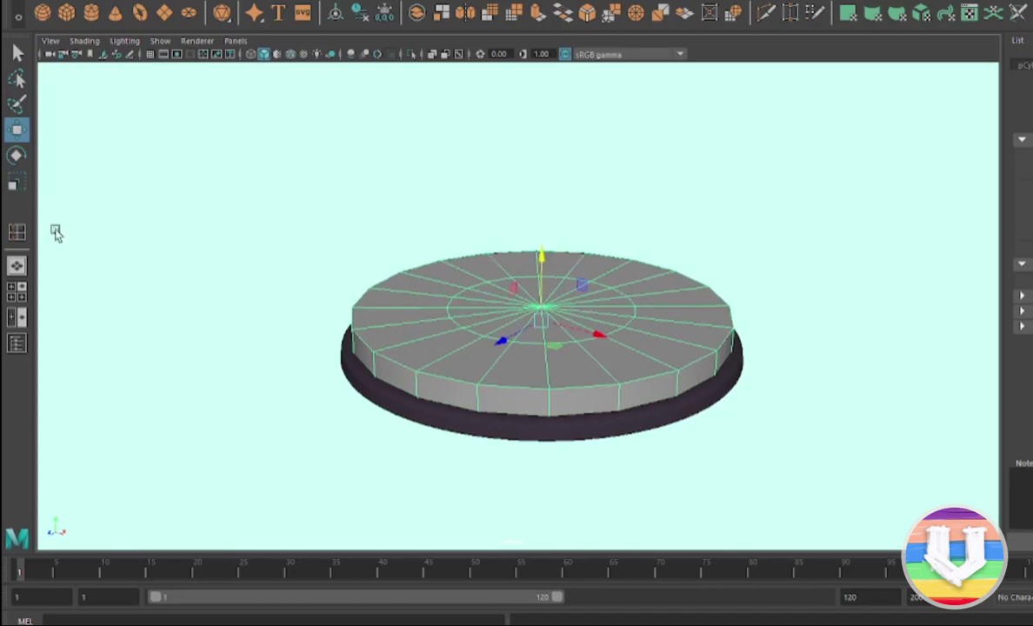
left_click(17, 232)
key("w")
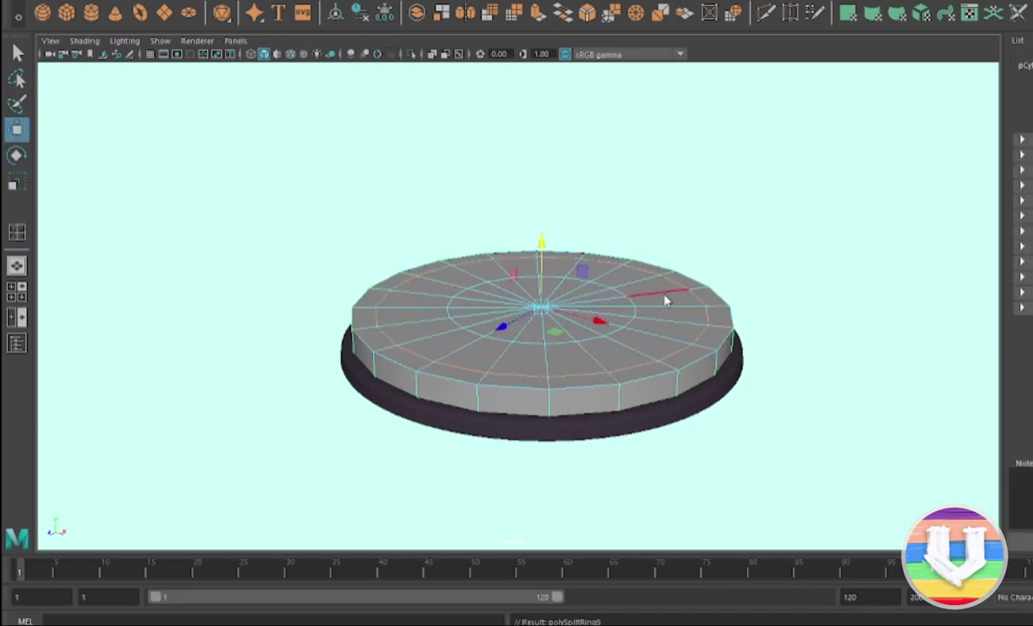
Step: Bevel the grey cylinder's edges from the Bevel shelf icon
left_click(299, 9)
key("w")
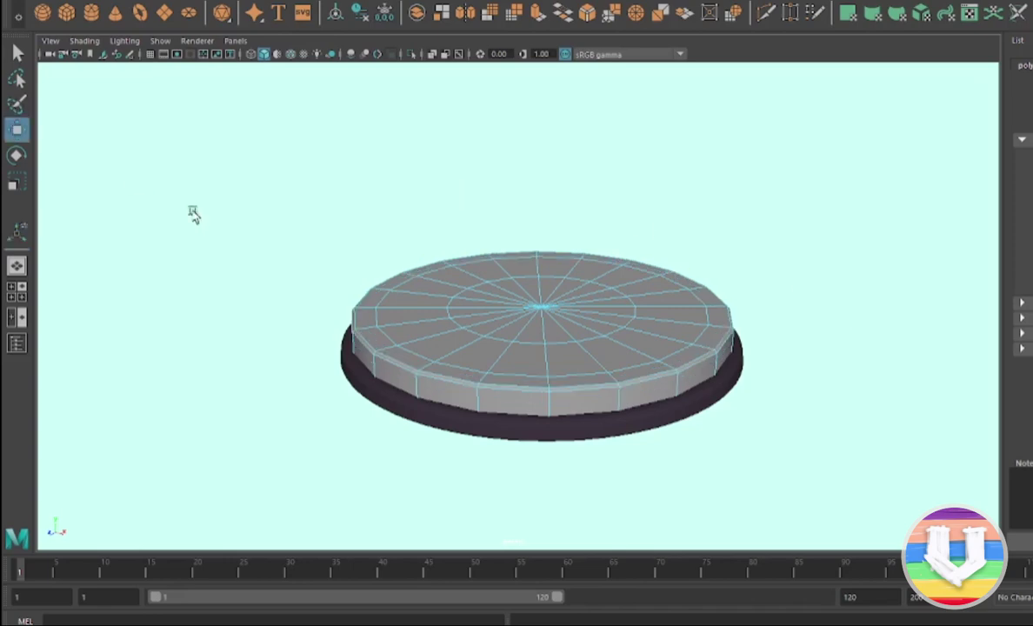
left_click_drag(639, 333, 613, 369, "alt")
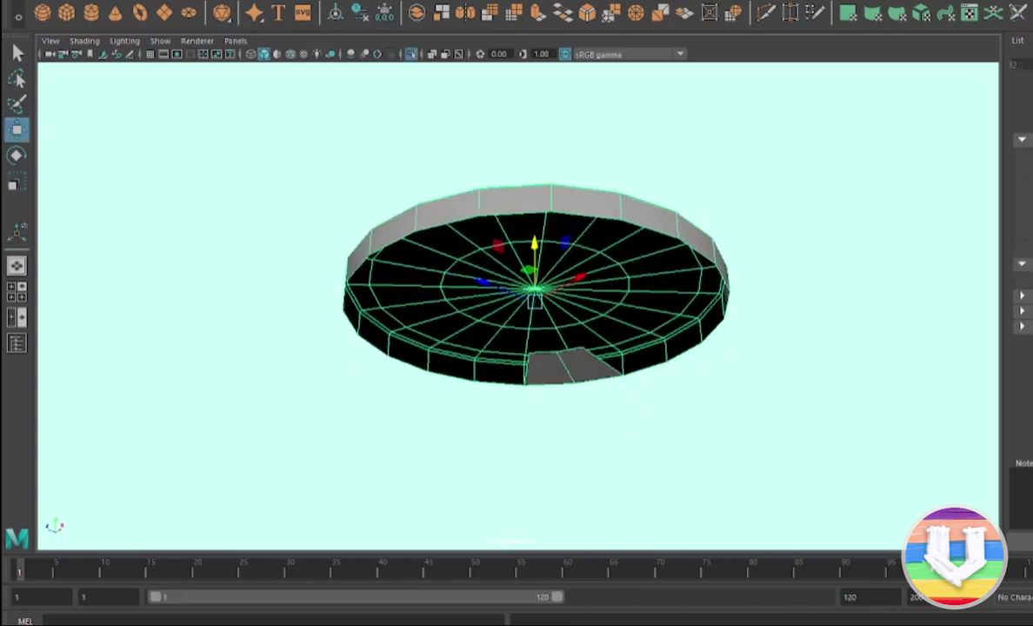
left_click_drag(556, 261, 583, 286, "alt")
scroll(611, 300, "up", 3)
scroll(657, 325, "up", 2)
Step: Insert an edge loop near the grey tier's top rim
left_click_drag(673, 307, 837, 418, "alt")
left_click(779, 416)
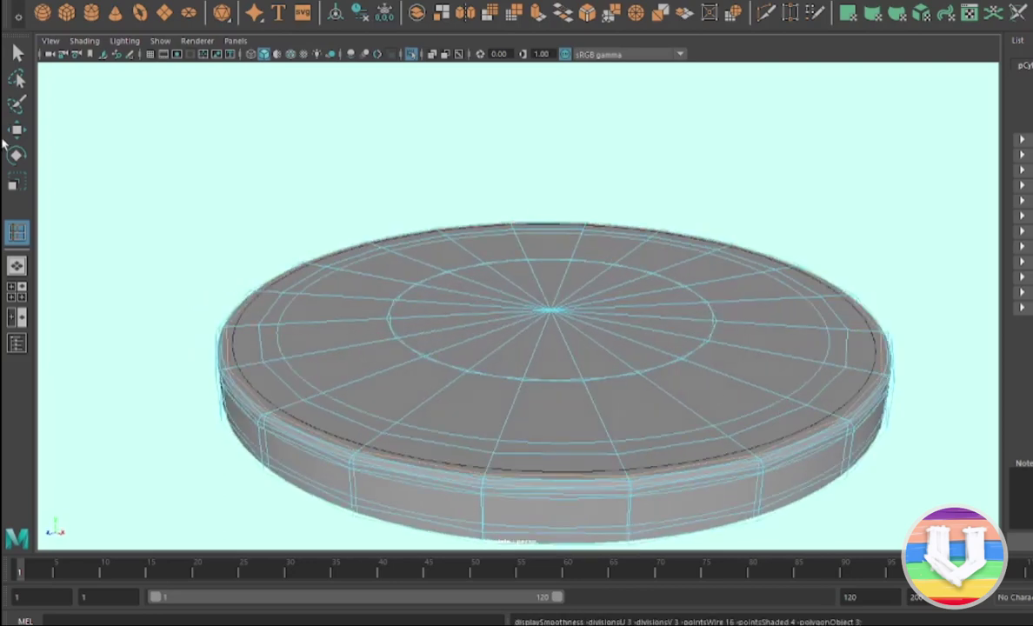
key("w")
left_click_drag(696, 306, 620, 278, "alt")
scroll(804, 262, "down", 3)
left_click_drag(804, 263, 547, 354, "alt")
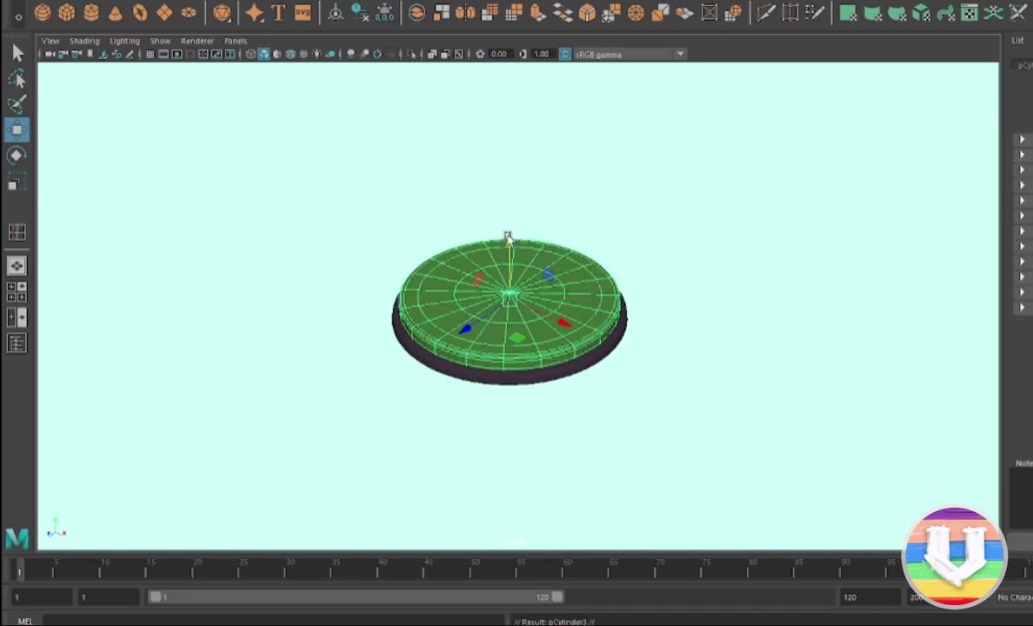
Step: Raise the extruded top section and shrink it to a small circle
left_click_drag(507, 234, 509, 205)
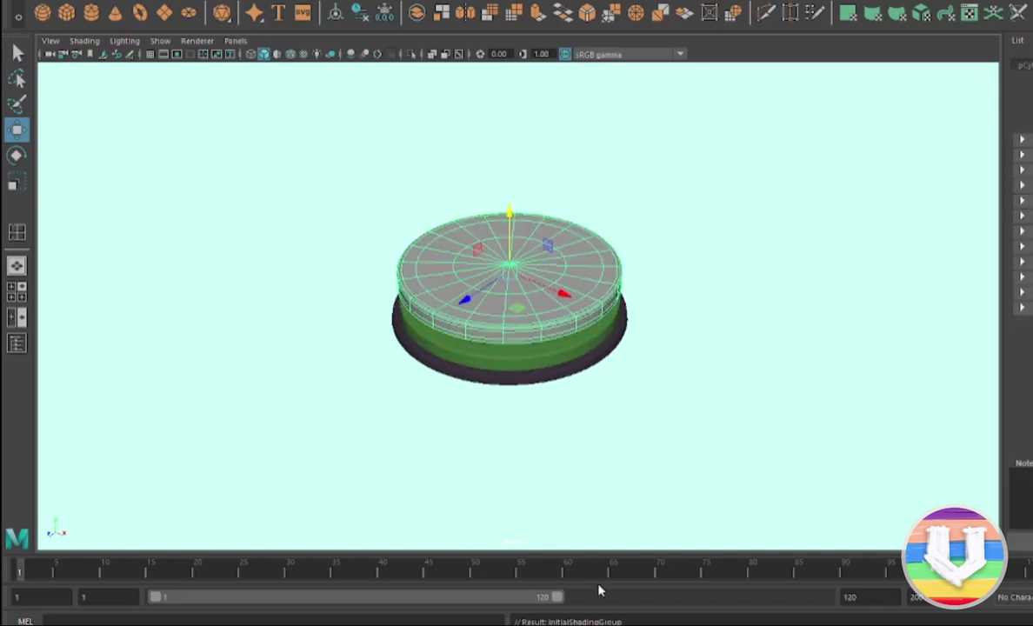
key("r")
left_click_drag(470, 252, 348, 291)
scroll(391, 279, "up", 5)
left_click_drag(494, 165, 491, 88)
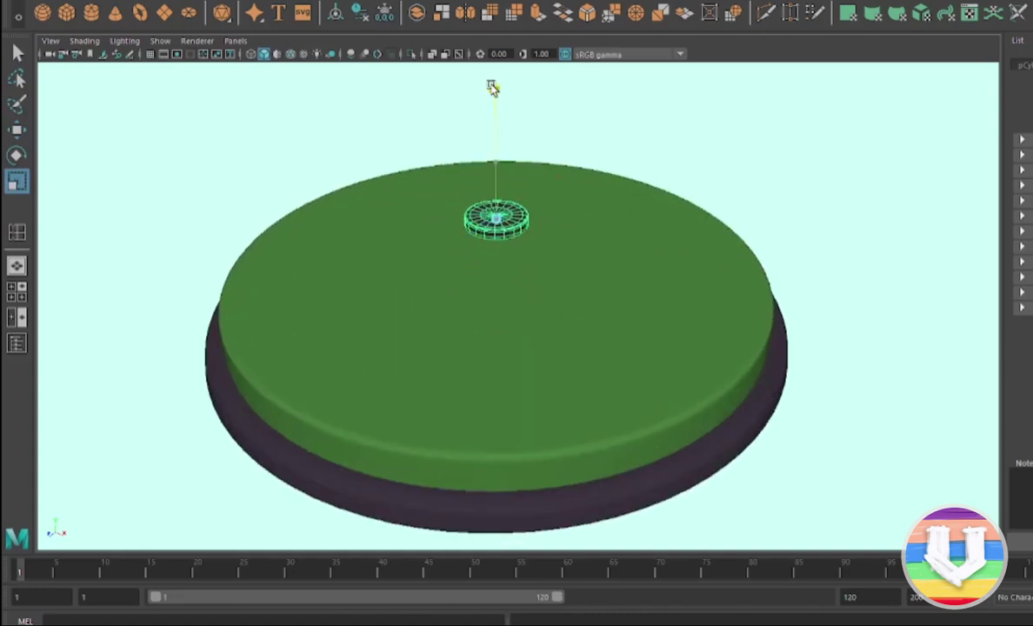
Step: Slide the small disc toward the base's edge and sink it into the base
key("w")
left_click_drag(546, 237, 755, 318)
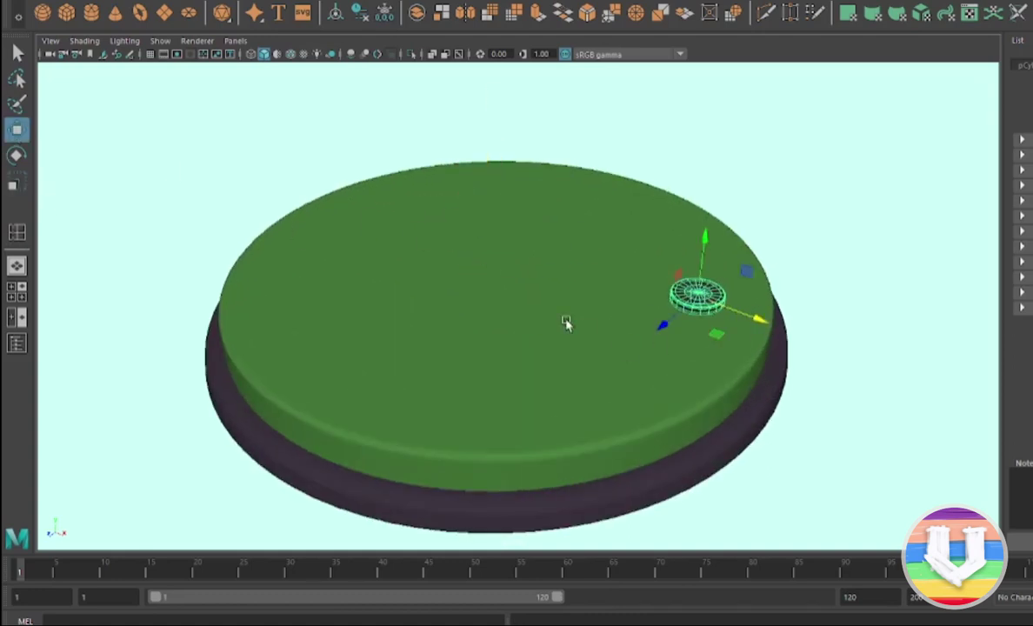
scroll(583, 300, "down", 3)
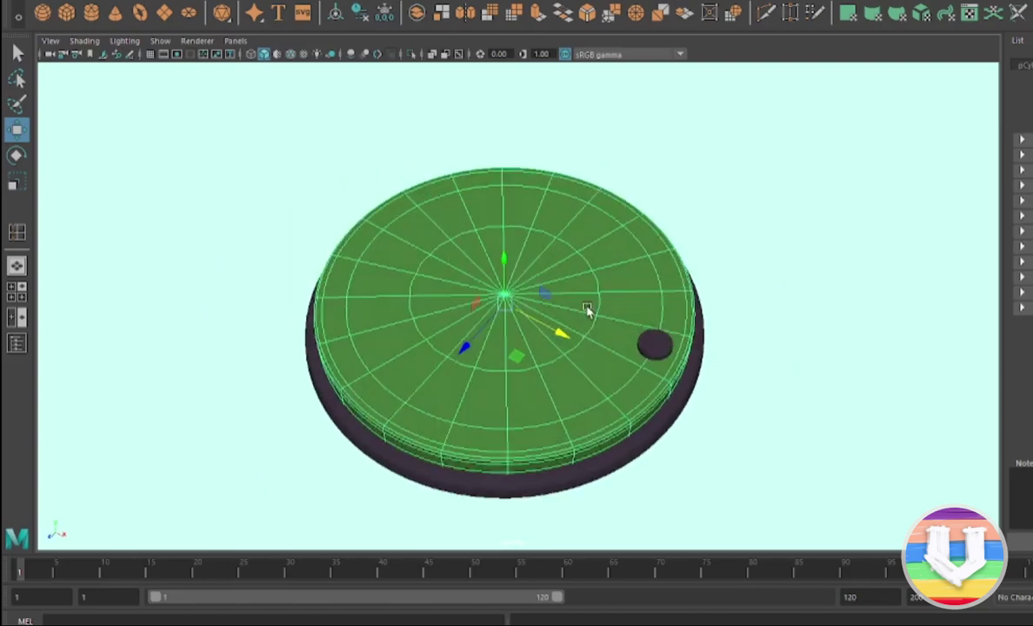
left_click_drag(586, 307, 587, 272, "alt")
left_click(655, 258)
left_click_drag(657, 196, 656, 239)
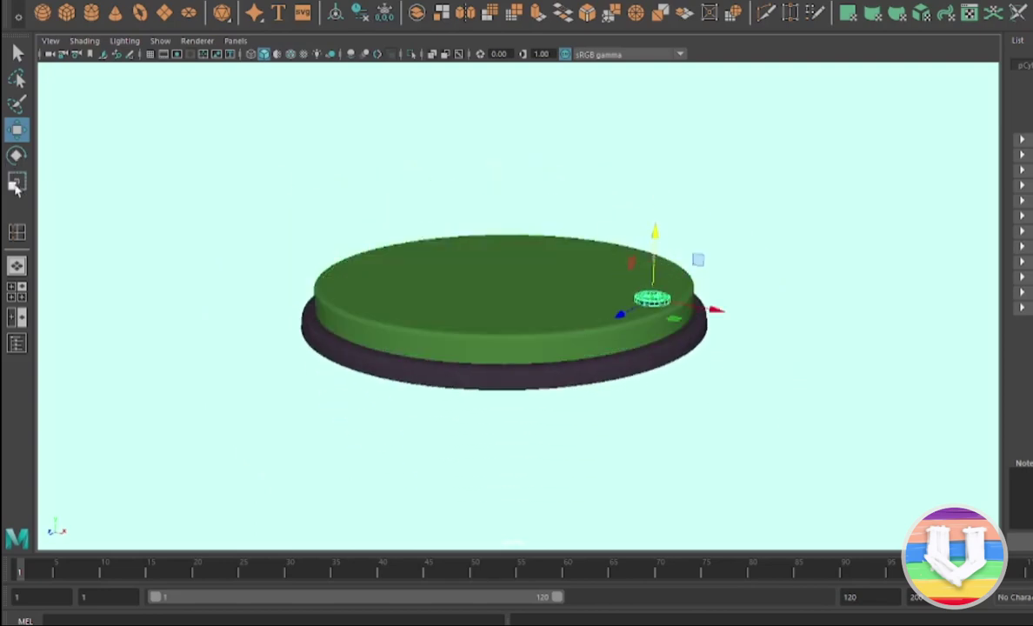
left_click(15, 183)
scroll(640, 219, "up", 3)
left_click_drag(641, 219, 540, 288, "alt")
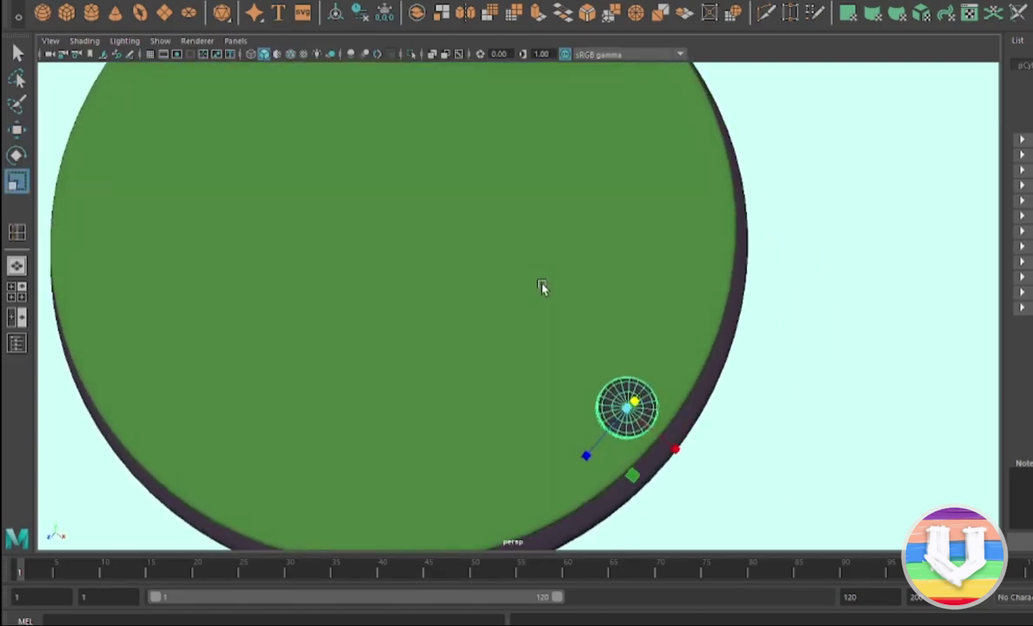
Step: Show the four-view layout and shift the object's pivot slightly left
scroll(540, 288, "down", 2)
key("space")
key("space")
scroll(526, 255, "up", 5)
key("w")
left_click_drag(664, 306, 654, 306)
key("r")
left_click(18, 129)
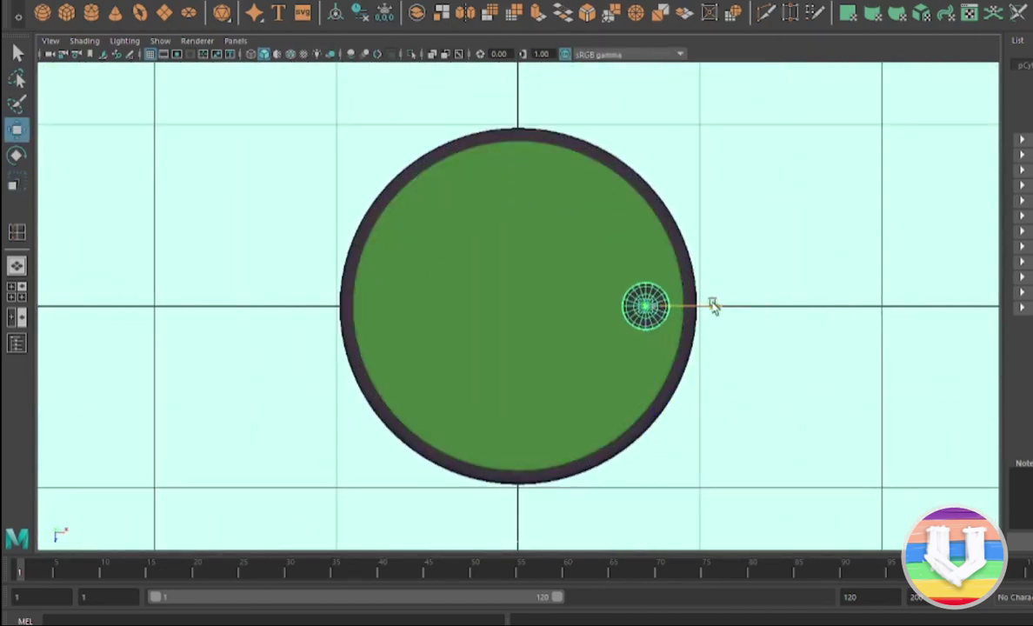
left_click(524, 258)
left_click(624, 229)
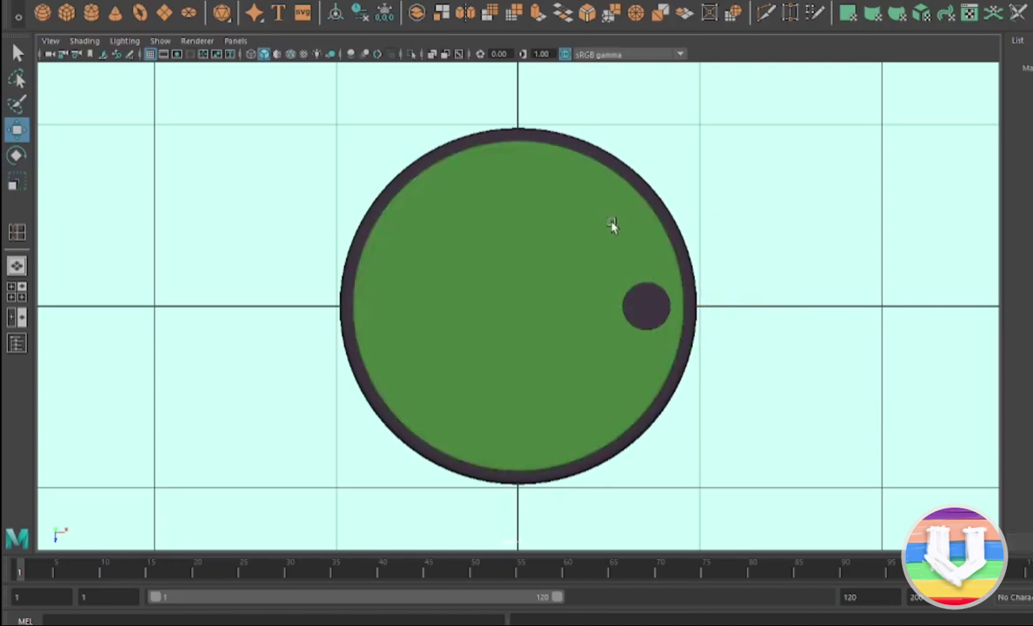
Step: Toggle between single perspective and side views, ending in the four-view layout
key("space")
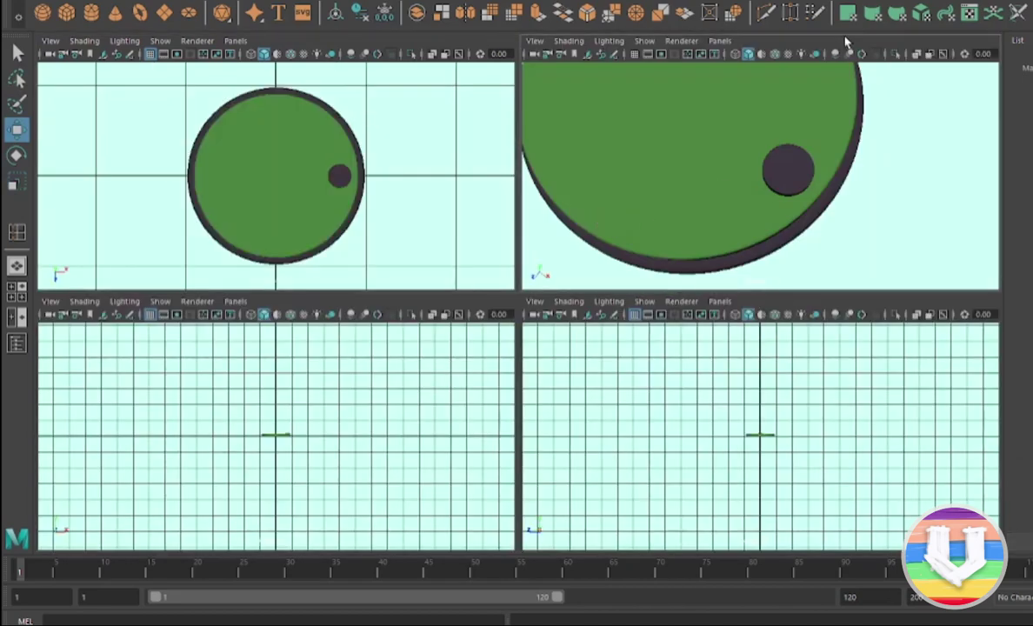
key("space")
key("q")
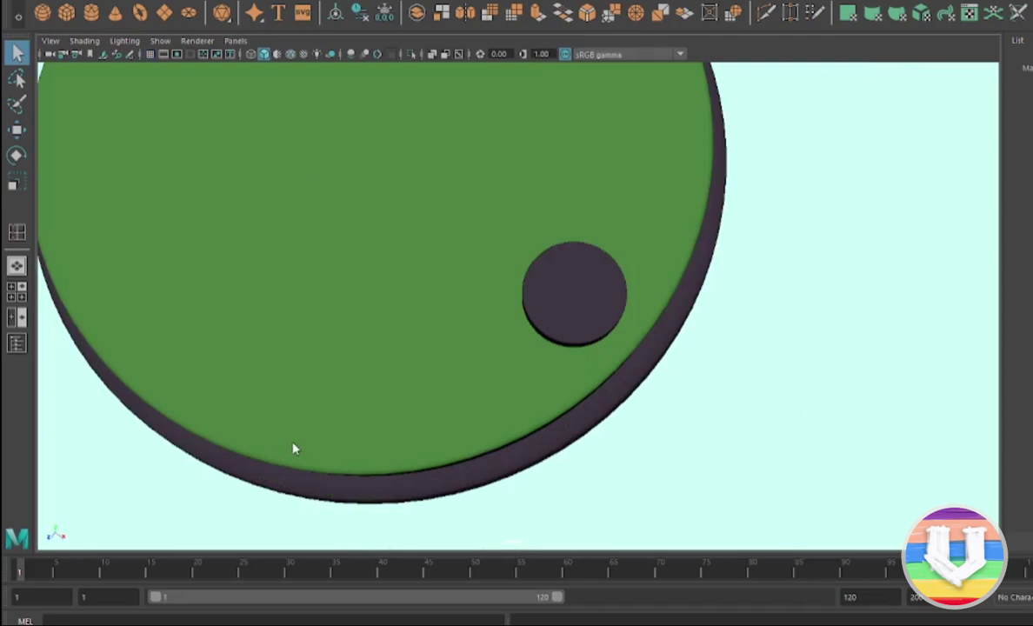
key("w")
scroll(510, 304, "down", 5)
left_click_drag(470, 288, 517, 224, "alt")
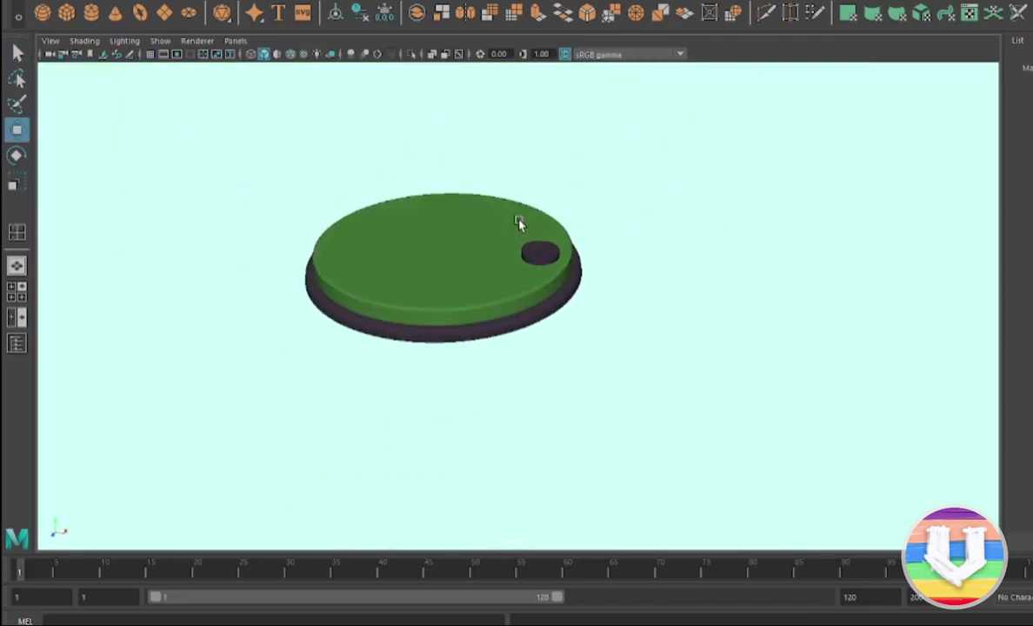
key("space")
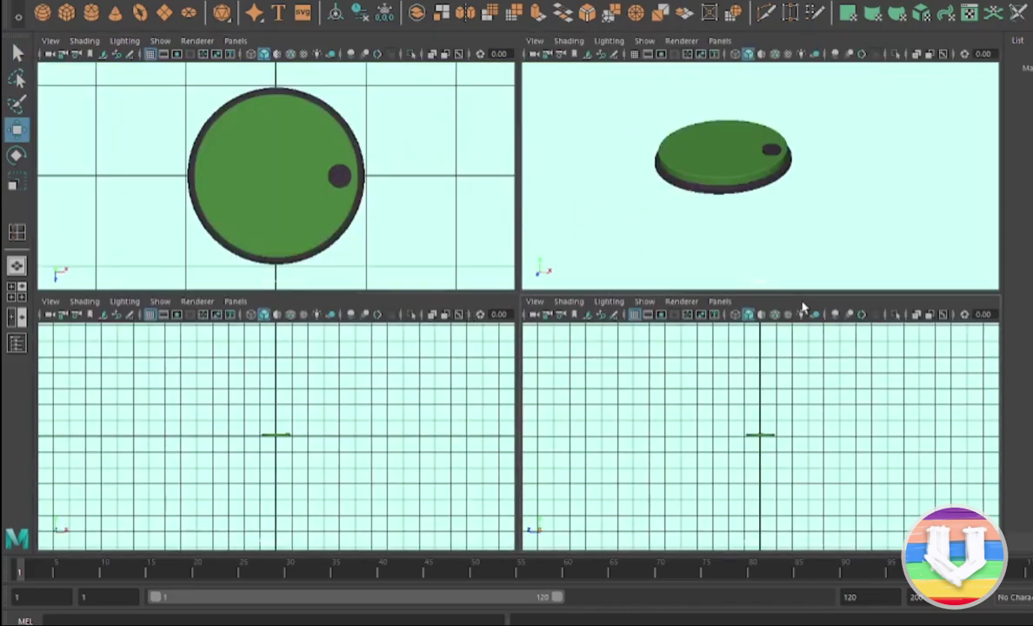
key("space")
scroll(360, 237, "down", 5)
key("space")
key("space")
Step: Create a cube, raise it above the base and narrow it along X
scroll(335, 306, "up", 4)
left_click(67, 12)
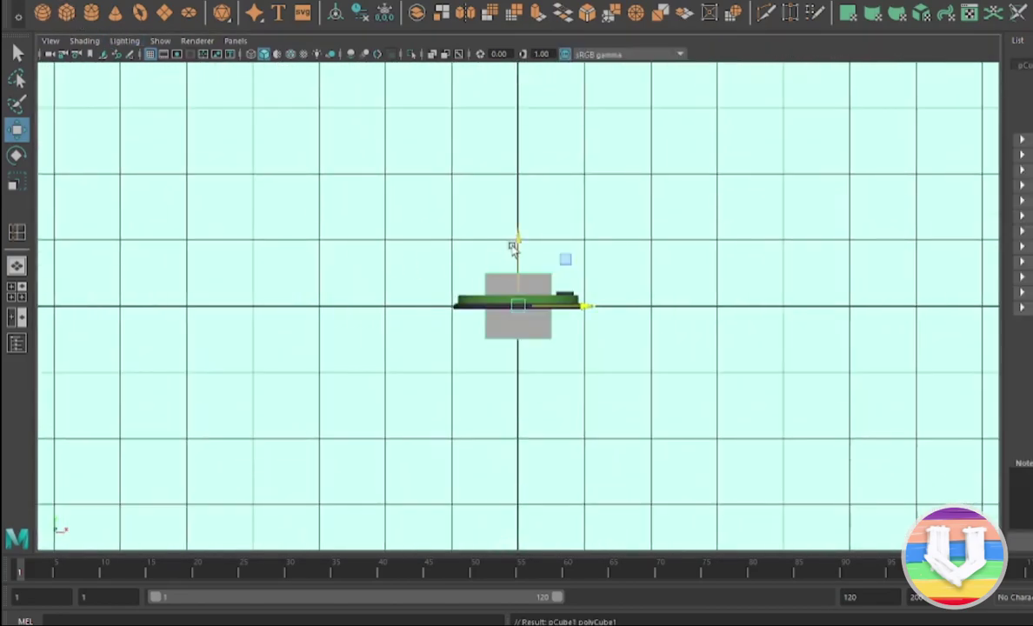
left_click_drag(513, 239, 529, 196)
scroll(489, 212, "up", 3)
scroll(488, 212, "up", 1)
left_click(15, 183)
left_click_drag(584, 235, 514, 239)
key("w")
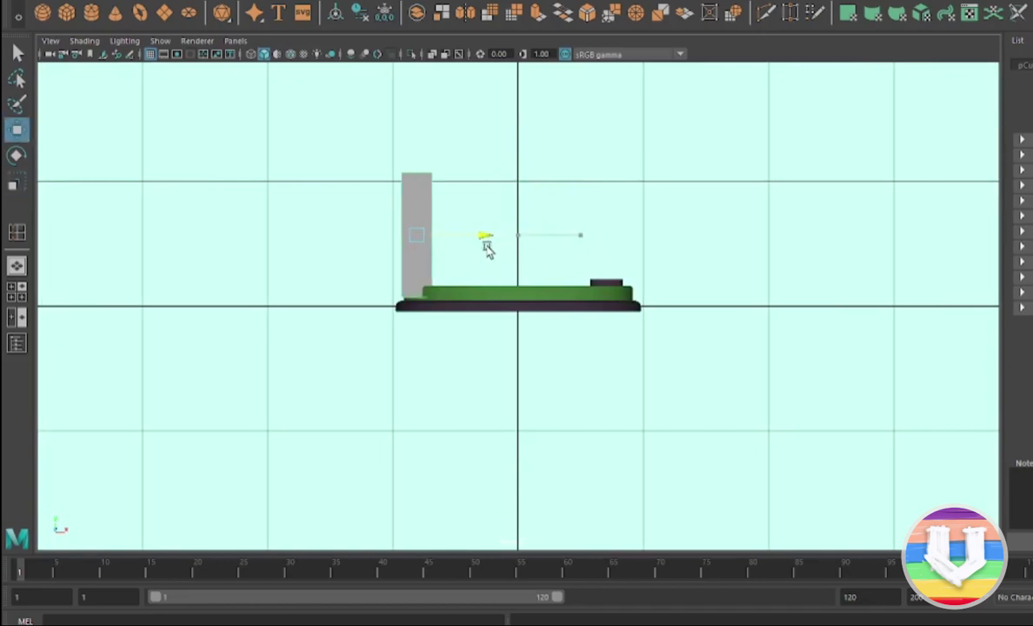
Step: Adjust the cube's proportions in four views, then isolate it in perspective
key("space")
key("r")
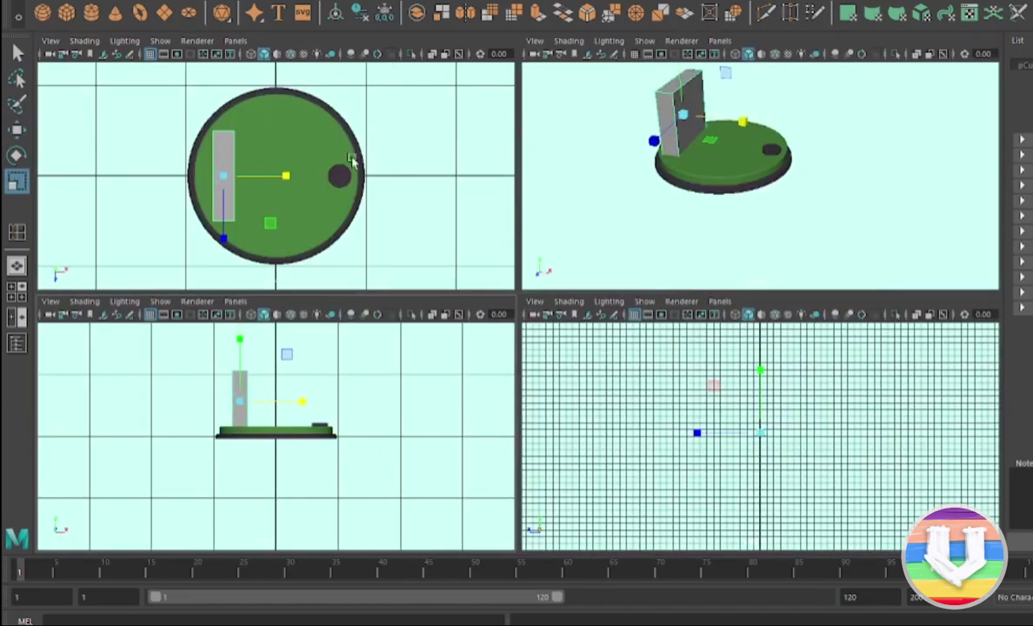
left_click_drag(675, 110, 677, 106)
key("space")
key("ctrl+1")
left_click_drag(503, 214, 421, 228, "alt")
scroll(388, 210, "up", 3)
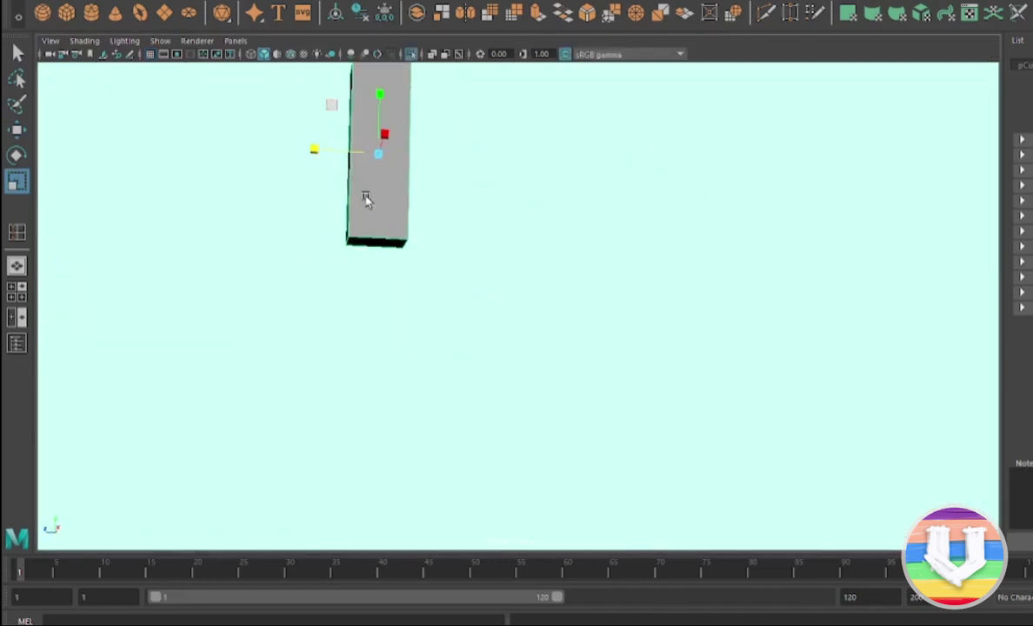
Step: Select the cube's bottom face and show the base again with the box centred
key("F11")
left_click(385, 241)
mouse_move(305, 240)
left_mouse_down("alt")
mouse_move(582, 266)
mouse_move(486, 237)
mouse_move(585, 295)
mouse_move(633, 242)
mouse_move(648, 180)
mouse_move(403, 138)
mouse_move(522, 192)
left_mouse_up("alt")
right_click_drag(523, 191, 498, 227, "alt")
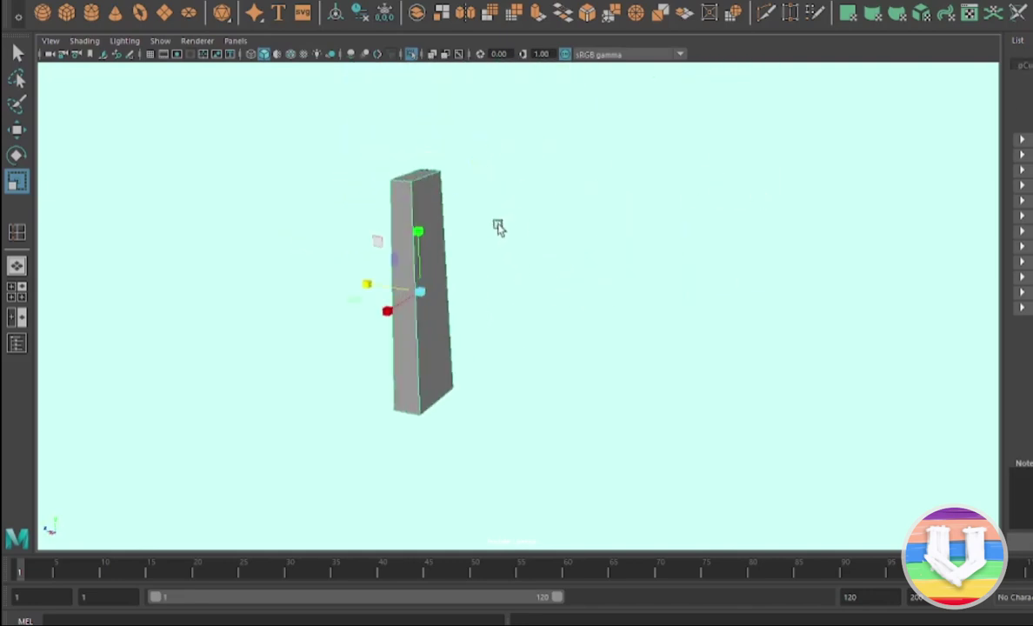
key("ctrl+1")
mouse_move(487, 223)
left_mouse_down("alt")
mouse_move(528, 233)
mouse_move(491, 237)
left_mouse_up("alt")
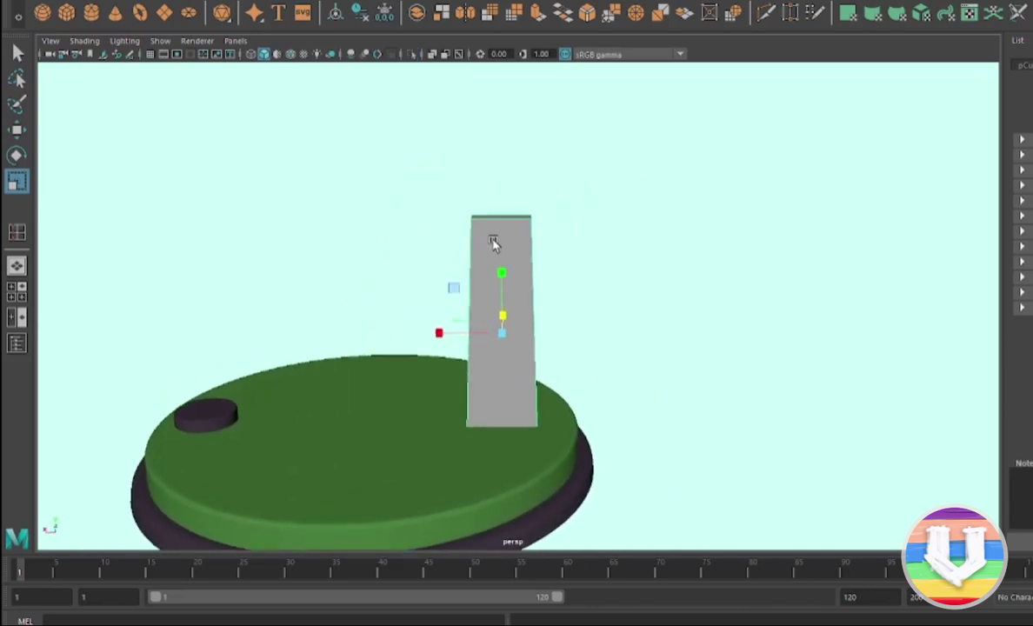
Step: Select the box's top face and rotate it so the box leans
key("F11")
left_click(500, 215)
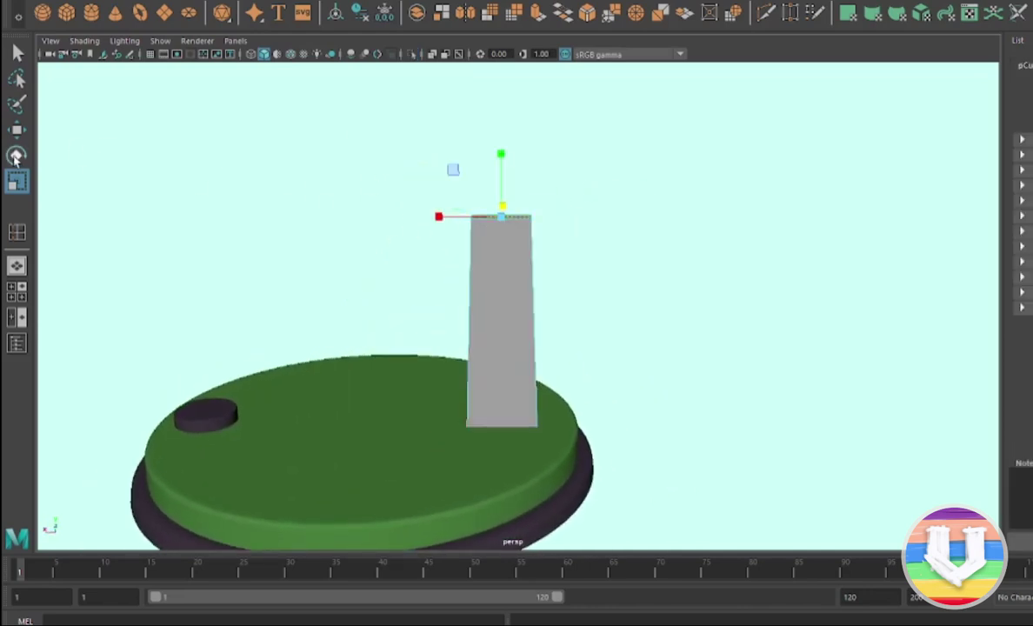
key("e")
mouse_move(452, 178)
left_mouse_down()
mouse_move(445, 217)
mouse_move(552, 152)
left_mouse_up()
key("w")
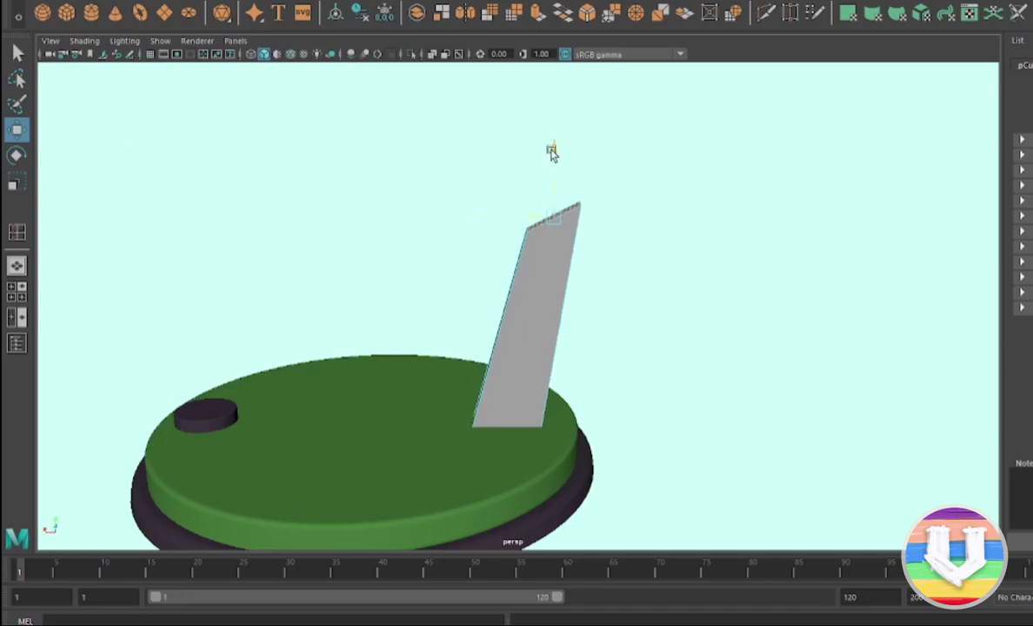
Step: Extrude the top face three times, pulling each new segment up-left into a bend
left_click(537, 12)
left_click_drag(525, 223, 456, 96)
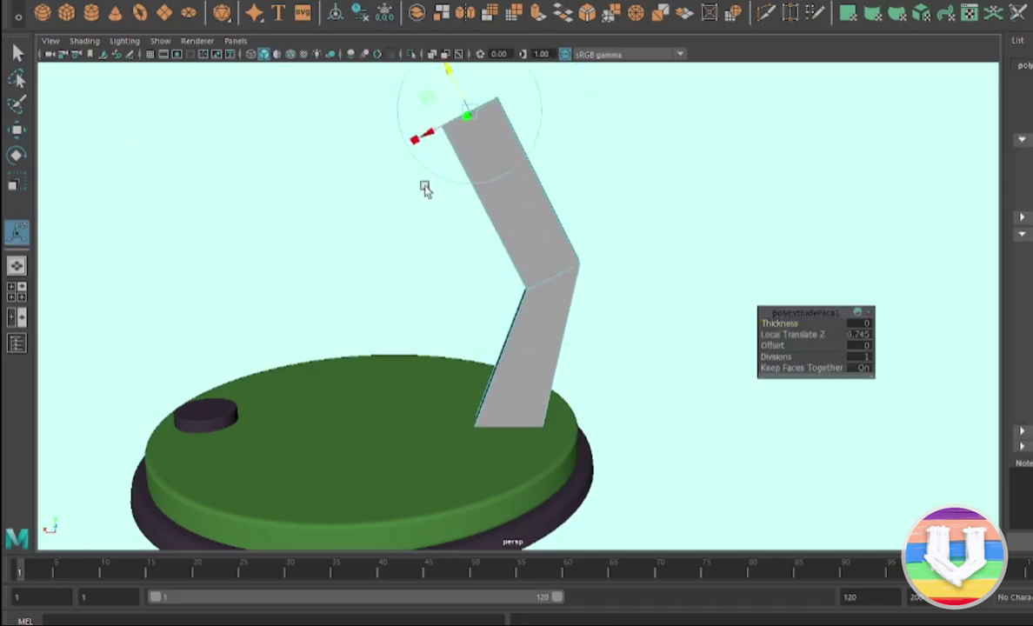
left_click_drag(422, 180, 230, 226, "alt")
left_click_drag(435, 222, 459, 215)
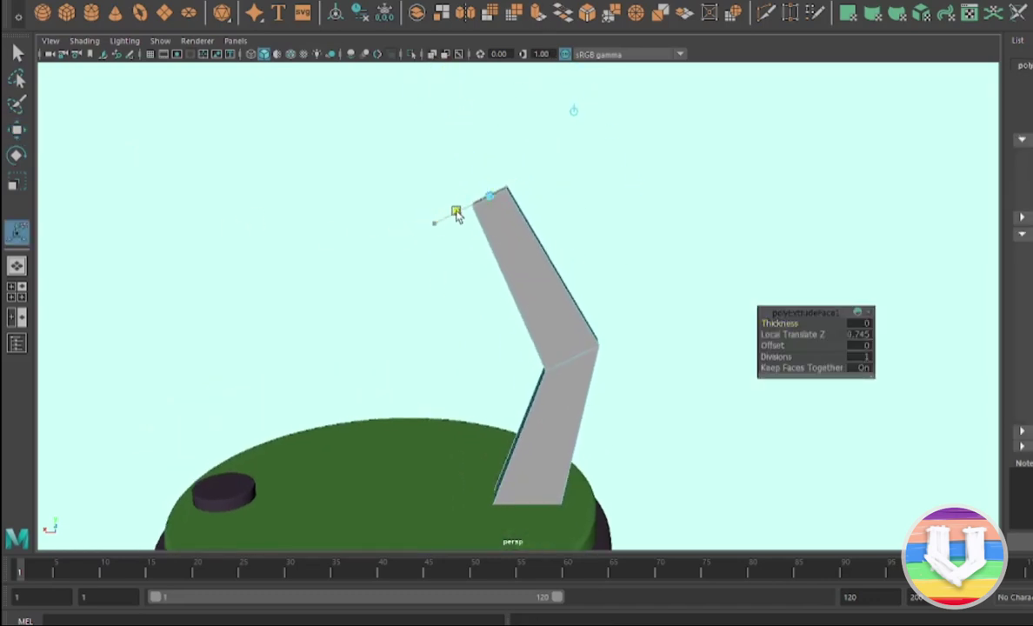
left_click(17, 155)
left_click(537, 12)
mouse_move(387, 147)
left_mouse_down()
mouse_move(361, 174)
mouse_move(125, 222)
left_mouse_up()
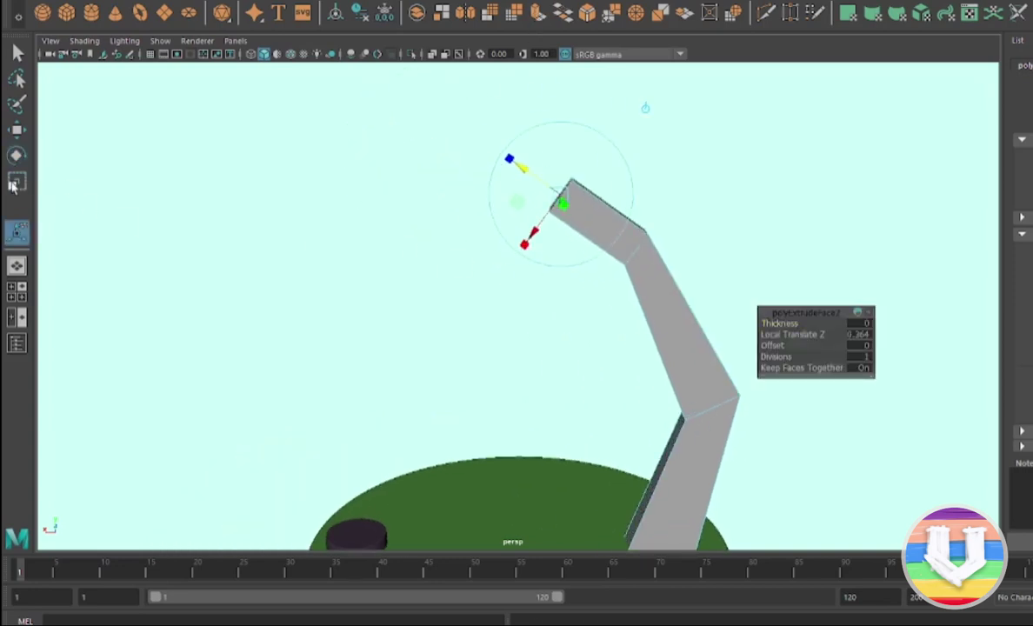
left_click(16, 154)
left_click(538, 12)
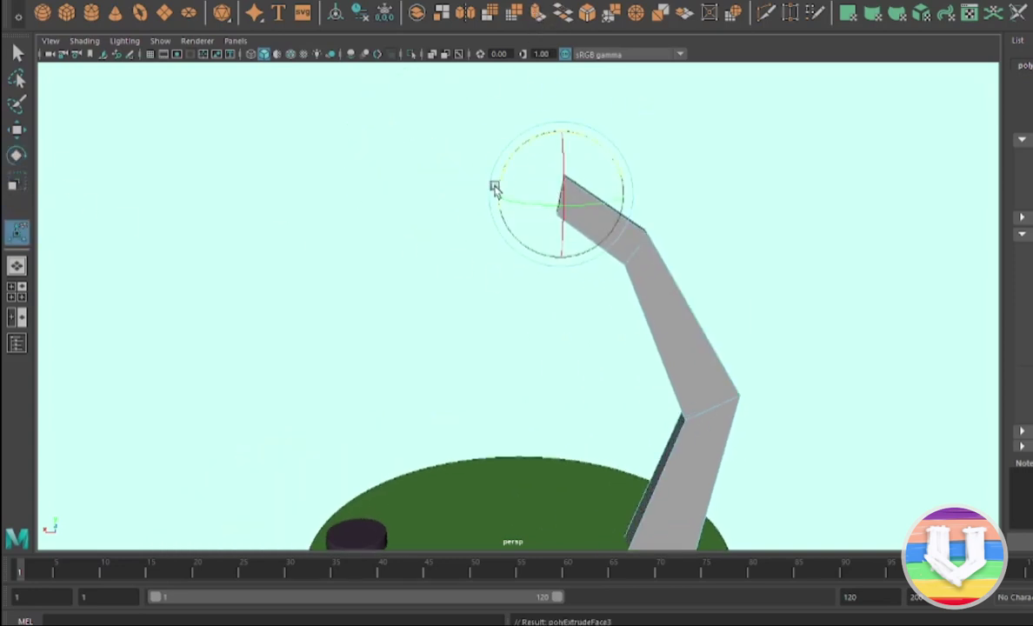
left_click_drag(498, 183, 477, 196)
Step: Scale the top of the tower to taper it narrower
key("w")
key("r")
mouse_move(592, 212)
left_mouse_down("alt")
mouse_move(671, 246)
mouse_move(503, 255)
mouse_move(532, 233)
left_mouse_up("alt")
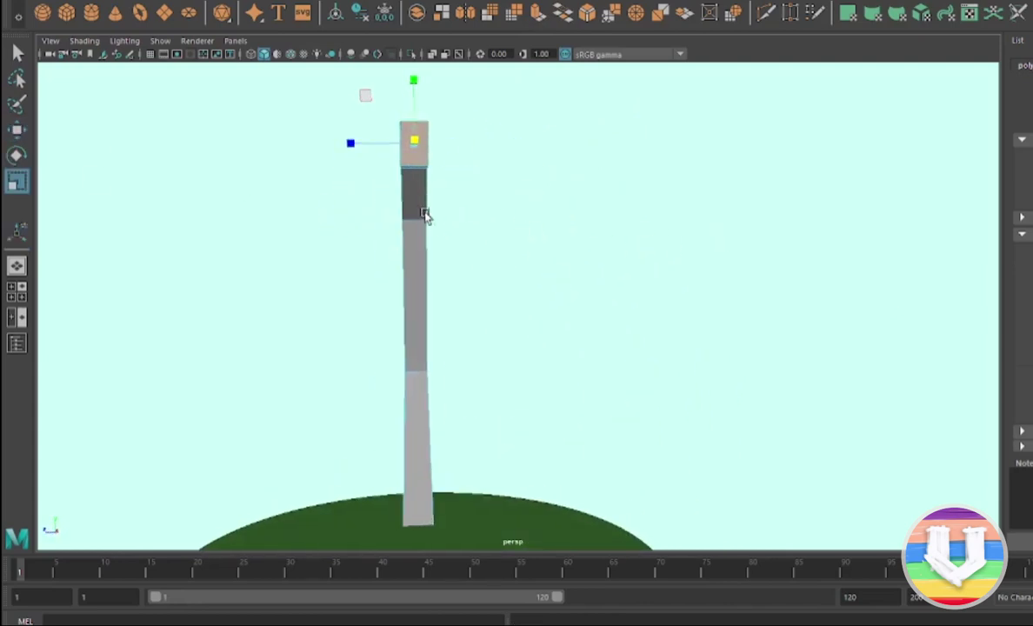
left_click_drag(350, 173, 386, 195)
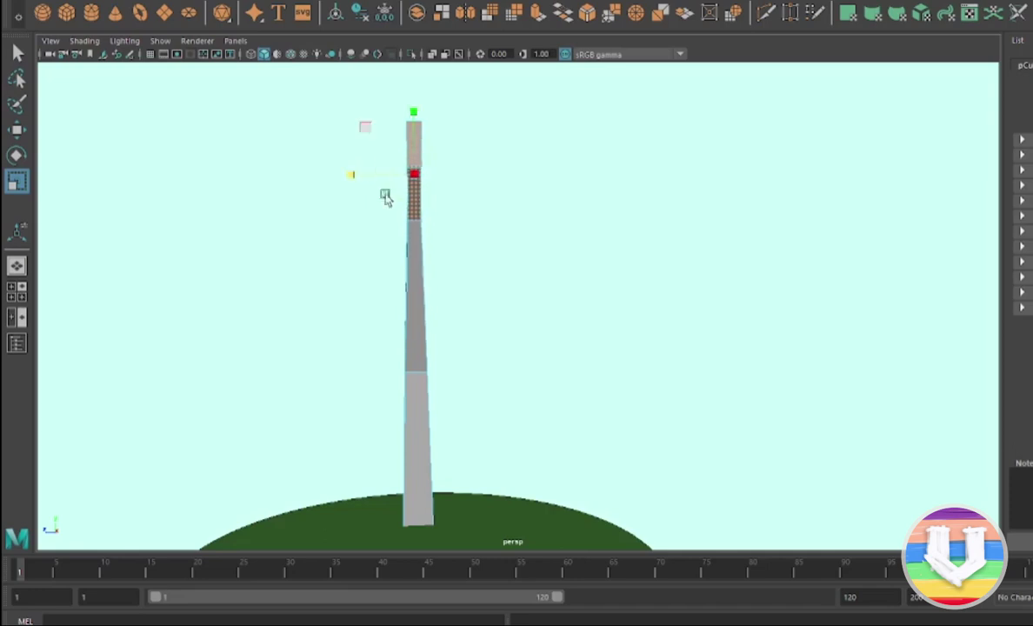
Step: Select face bands down the tower and near the arm's top for tapering
left_click(416, 205)
left_click(414, 377)
mouse_move(346, 358)
left_mouse_down("alt")
mouse_move(432, 225)
mouse_move(410, 293)
left_mouse_up("alt")
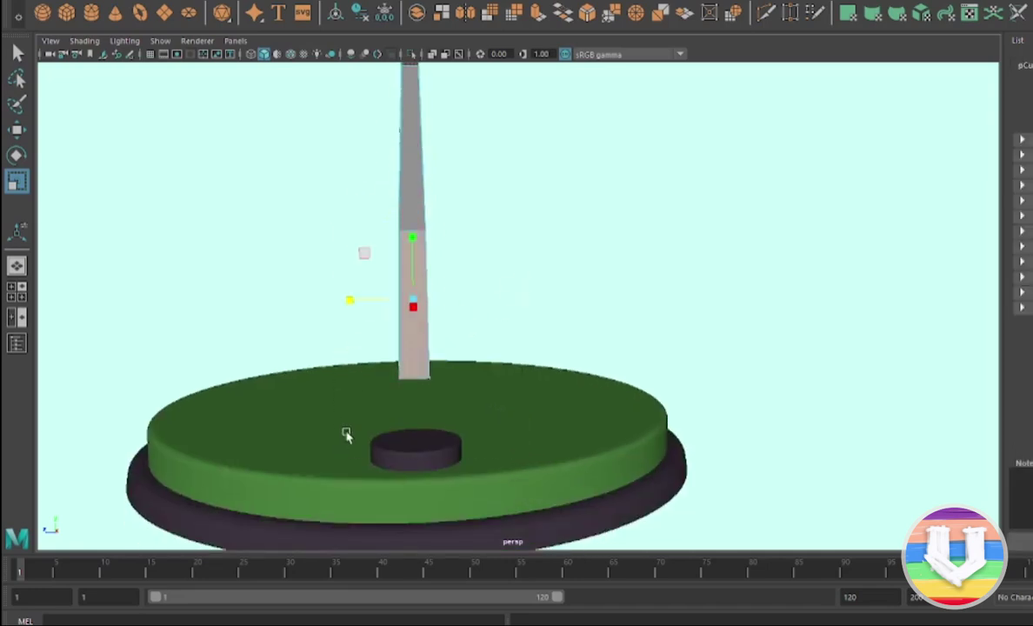
mouse_move(333, 399)
left_mouse_down("alt")
mouse_move(411, 307)
mouse_move(364, 294)
mouse_move(487, 261)
left_mouse_up("alt")
scroll(477, 295, "up", 3)
left_click(463, 214)
Step: Push the arm's top face outward along X and scale the bend edge inward
left_click(463, 217)
key("w")
left_click_drag(374, 176, 433, 183)
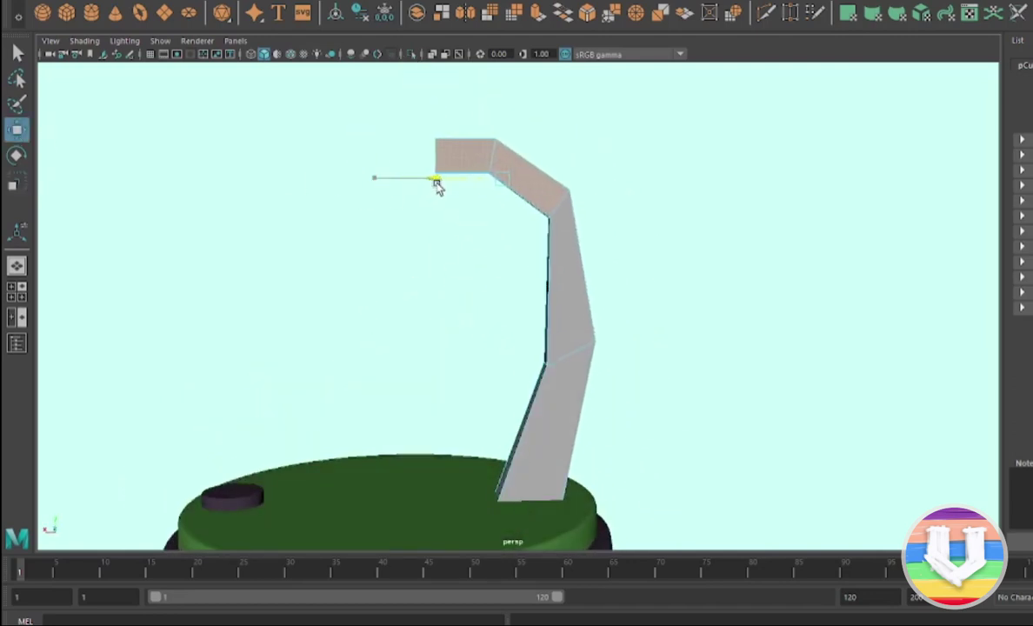
left_click(550, 200)
key("e")
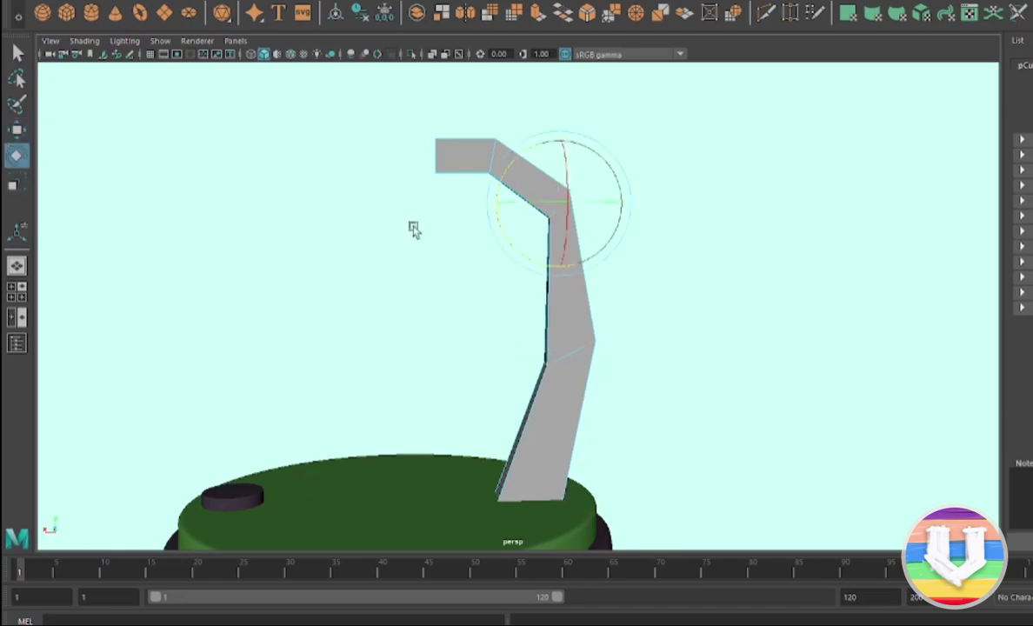
key("r")
middle_click_drag(385, 192, 485, 206)
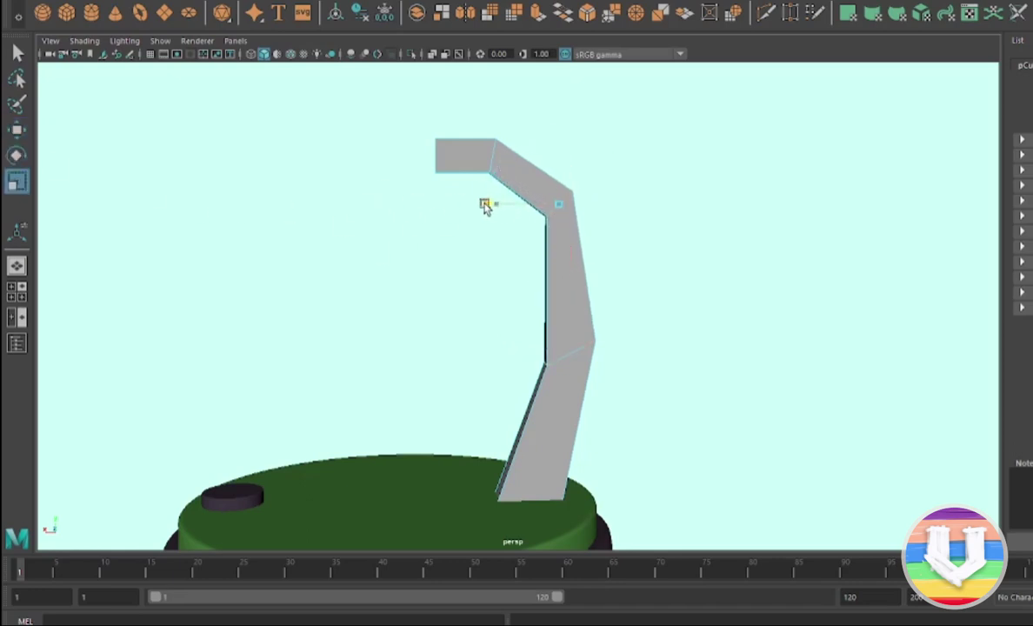
key("3")
key("1")
Step: Isolate the lamp arm and assign it a new green Lambert material
key("F8")
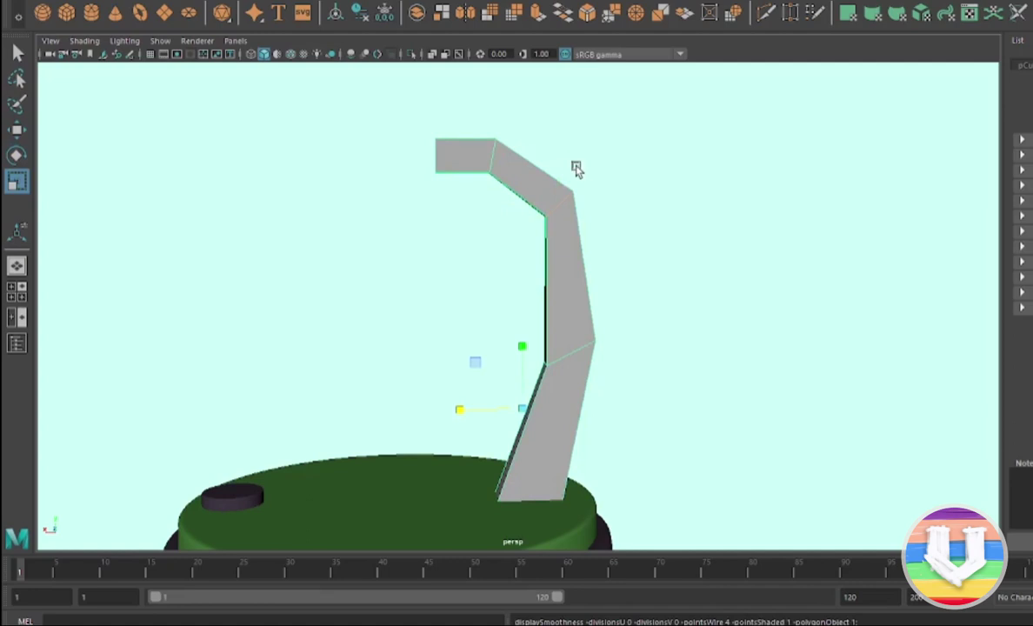
key("ctrl+1")
mouse_move(598, 275)
left_mouse_down("alt")
mouse_move(546, 305)
mouse_move(470, 259)
left_mouse_up("alt")
right_click_drag(469, 469, 505, 527)
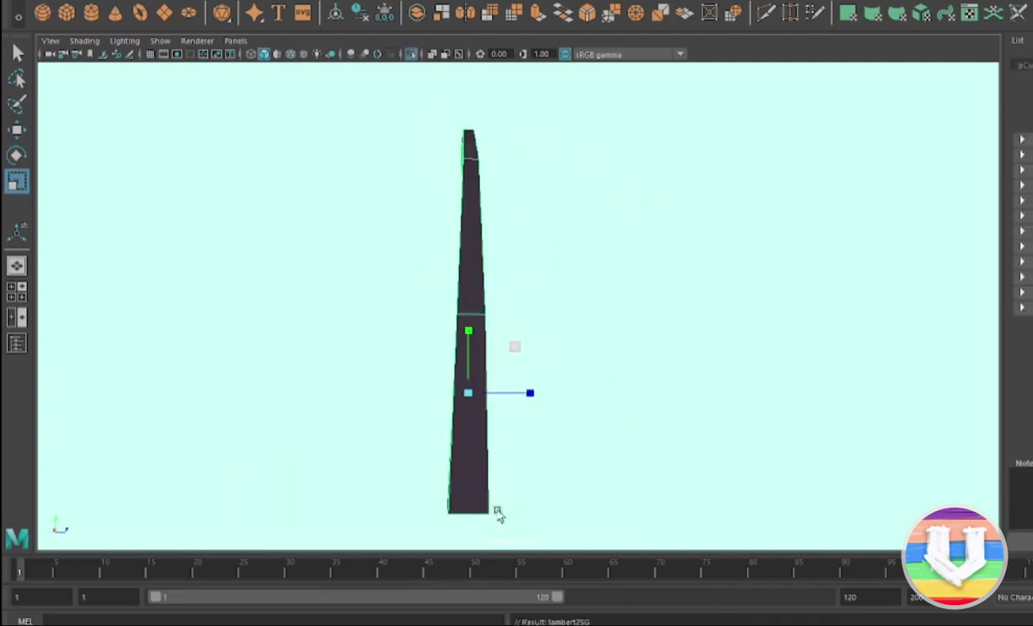
mouse_move(469, 391)
left_mouse_down("alt")
mouse_move(358, 402)
mouse_move(537, 311)
mouse_move(436, 184)
left_mouse_up("alt")
Step: Select a corner and the end and lower-middle edges of the arm
key("w")
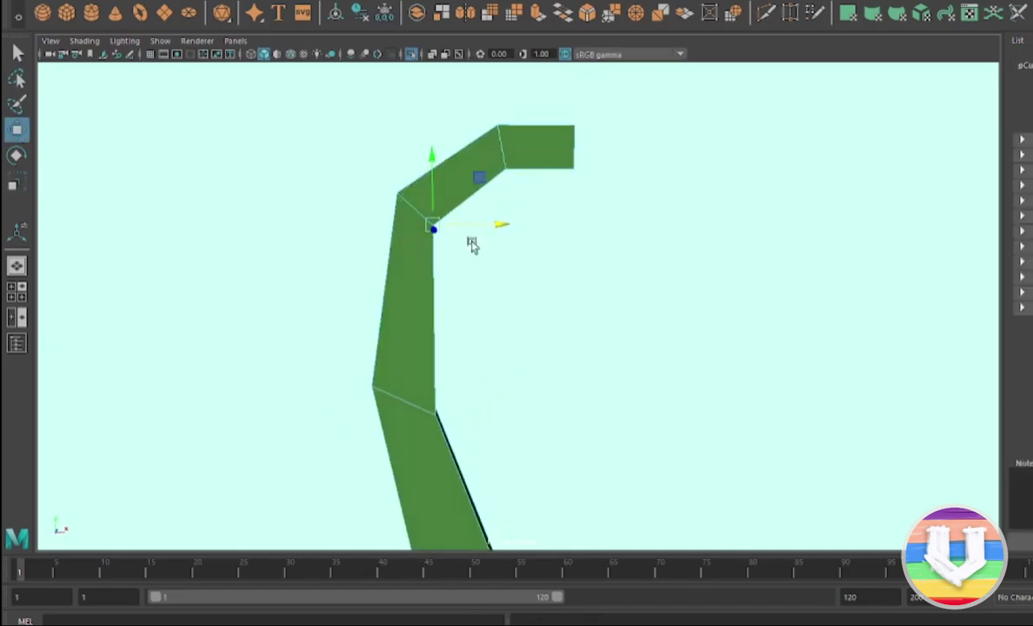
left_click(407, 214)
left_click_drag(407, 215, 353, 169, "alt")
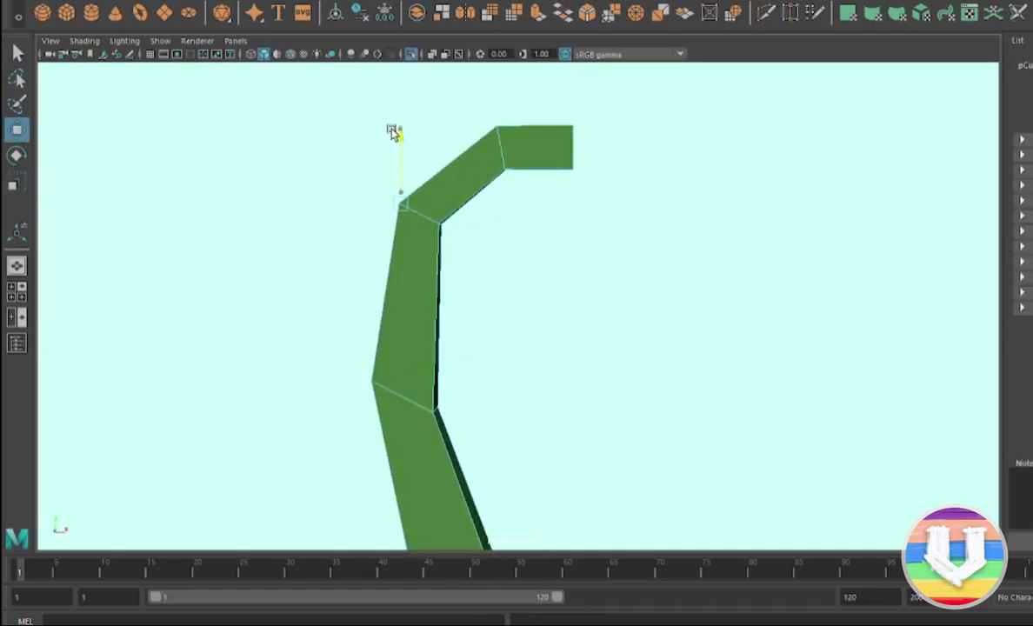
left_click(539, 170)
left_click(466, 184)
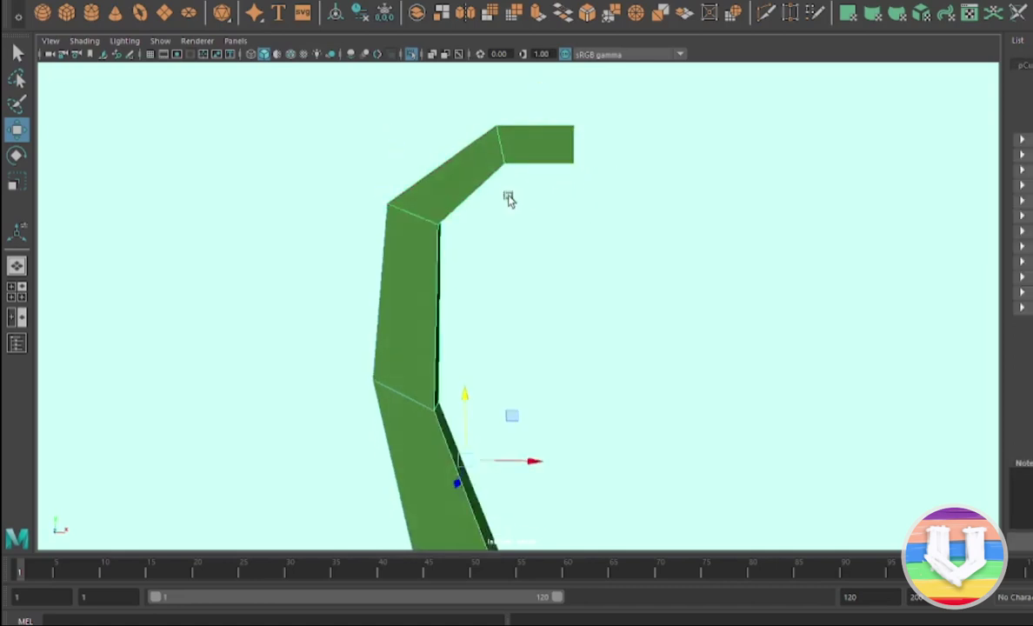
left_click_drag(509, 198, 337, 117, "alt")
mouse_move(470, 174)
left_mouse_down("alt")
mouse_move(445, 206)
mouse_move(456, 177)
mouse_move(528, 175)
left_mouse_up("alt")
Step: Insert lengthwise edge loops along the arm and preview it smoothed
left_click(528, 175)
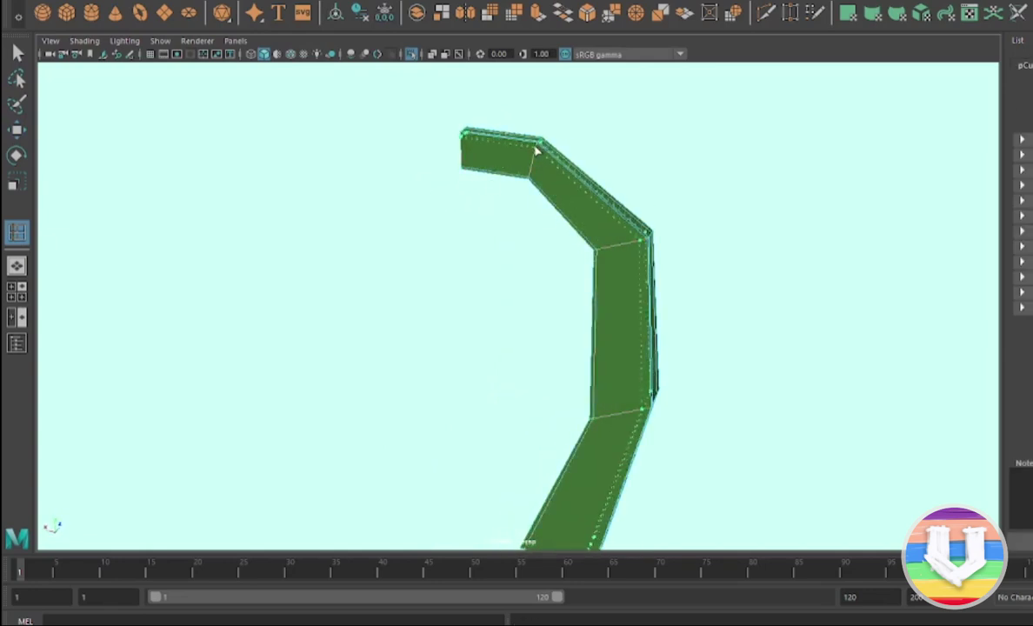
mouse_move(435, 157)
left_mouse_down("alt")
mouse_move(484, 192)
mouse_move(495, 214)
left_mouse_up("alt")
key("ctrl+z")
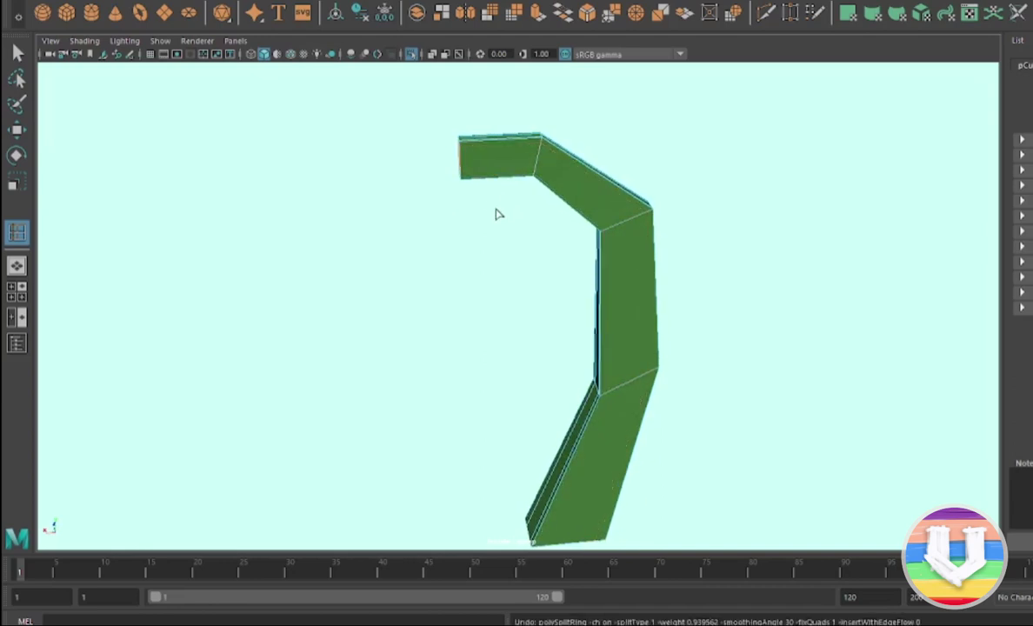
scroll(640, 201, "up", 2)
left_click(687, 174)
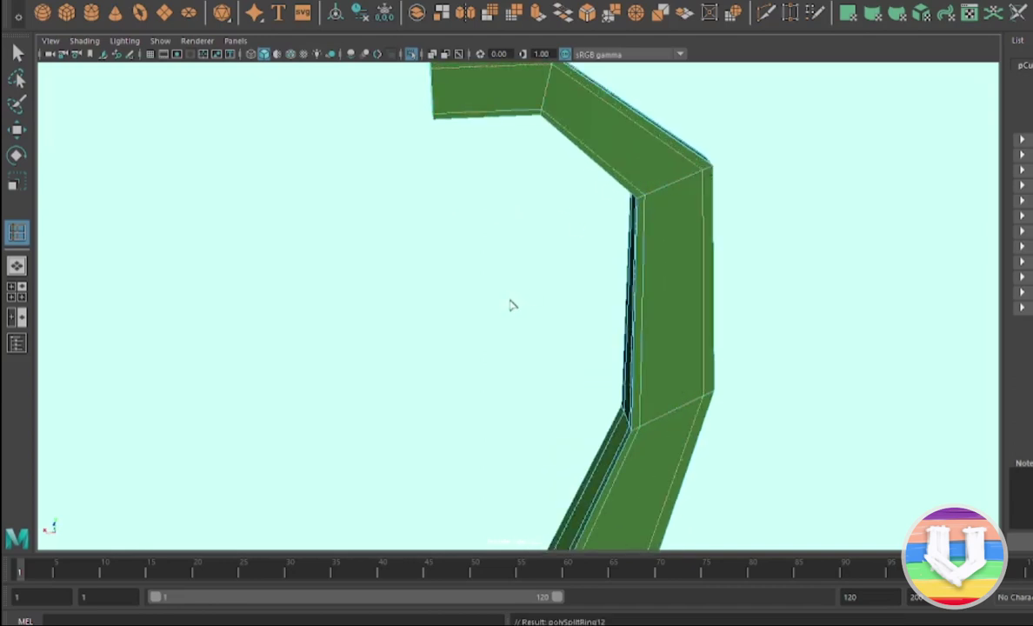
scroll(512, 261, "down", 3)
mouse_move(463, 161)
left_mouse_down("alt")
mouse_move(727, 345)
mouse_move(482, 379)
left_mouse_up("alt")
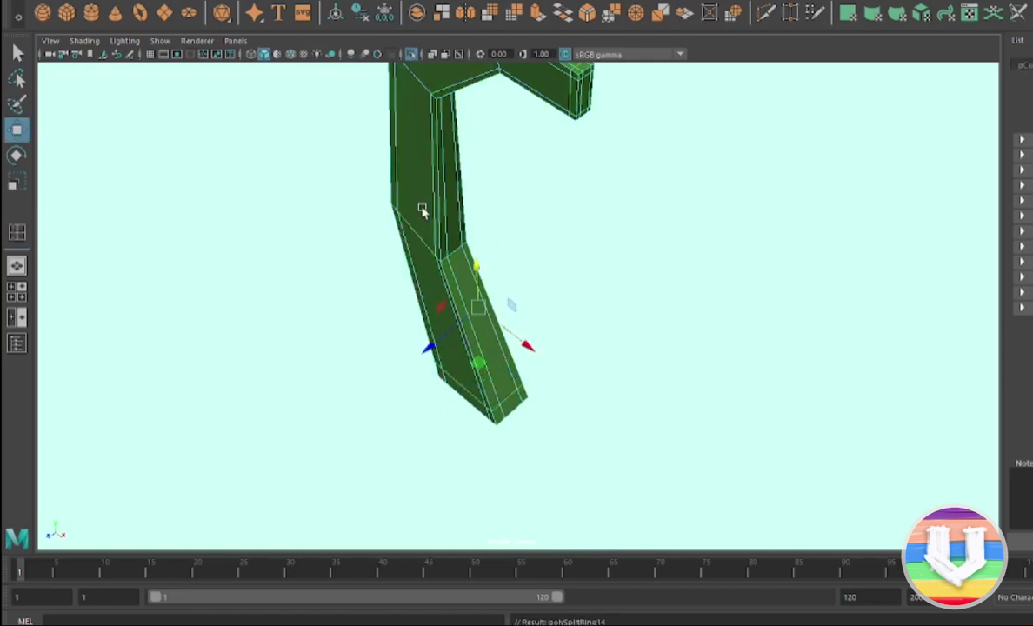
key("3")
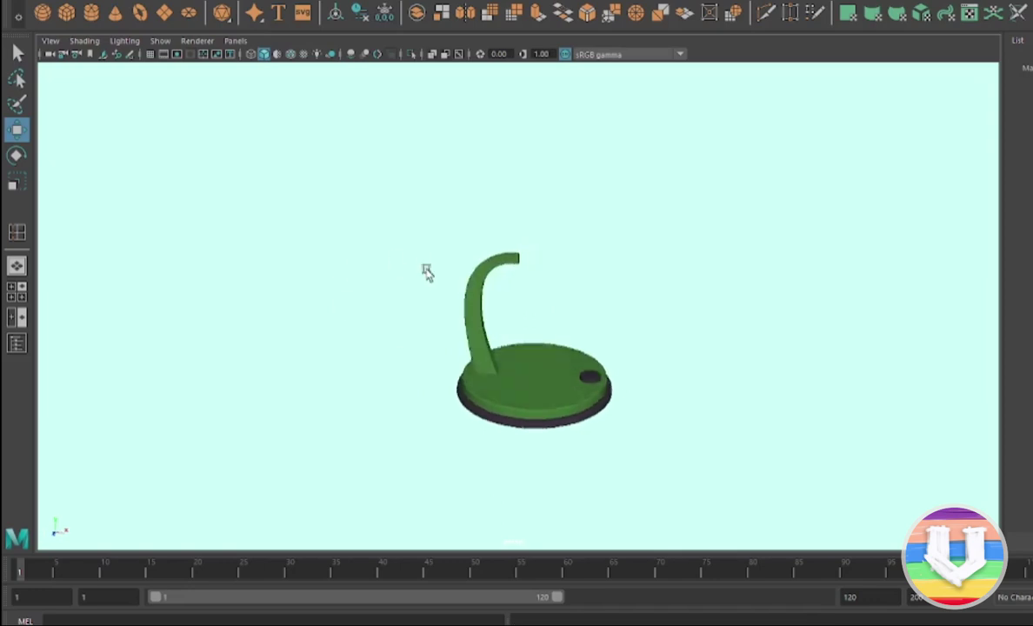
Step: Create a polygon sphere beside the lamp and frame it in a maximized view
left_click_drag(466, 307, 286, 186, "alt")
left_click(50, 15)
mouse_move(361, 258)
left_mouse_down()
mouse_move(576, 307)
mouse_move(733, 272)
left_mouse_up()
scroll(647, 193, "up", 3)
left_click(832, 235)
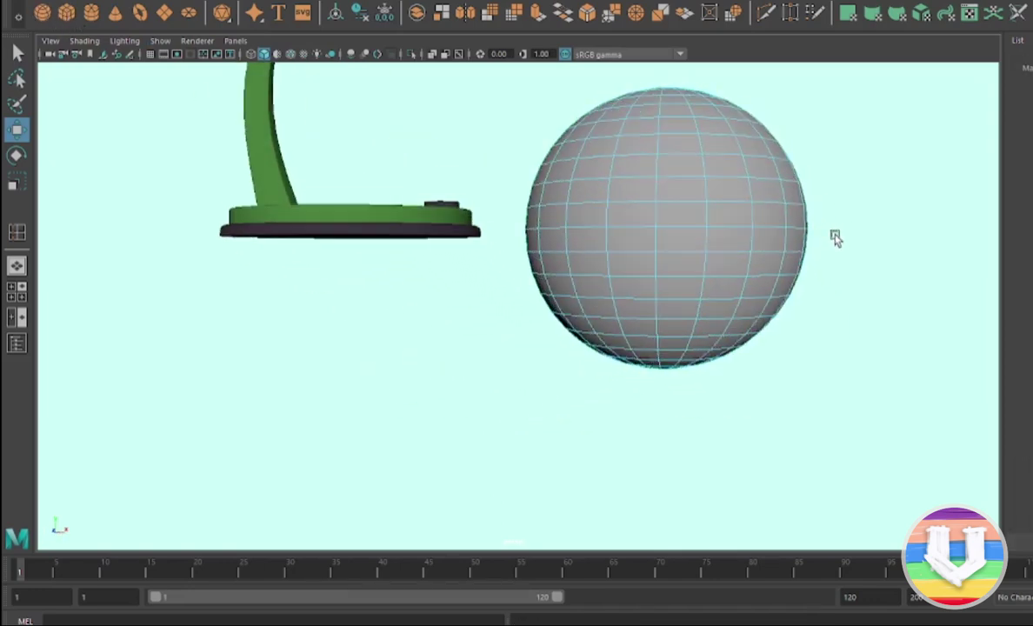
key("space")
key("space")
key("f")
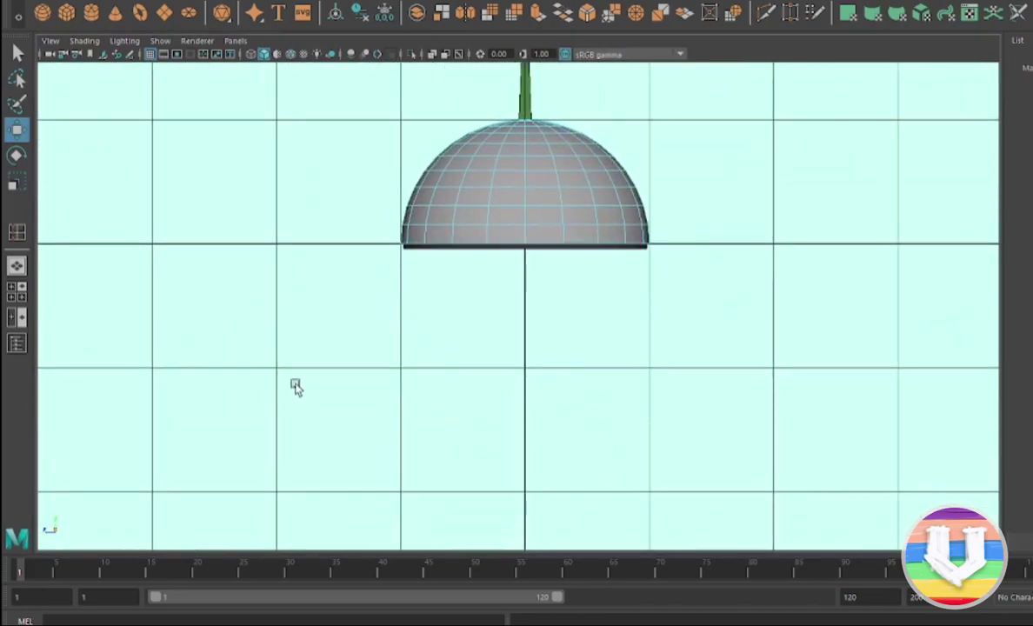
scroll(379, 317, "down", 3)
Step: Shrink the dome uniformly and raise it above the lamp stem
left_click(487, 261)
scroll(487, 260, "up", 2)
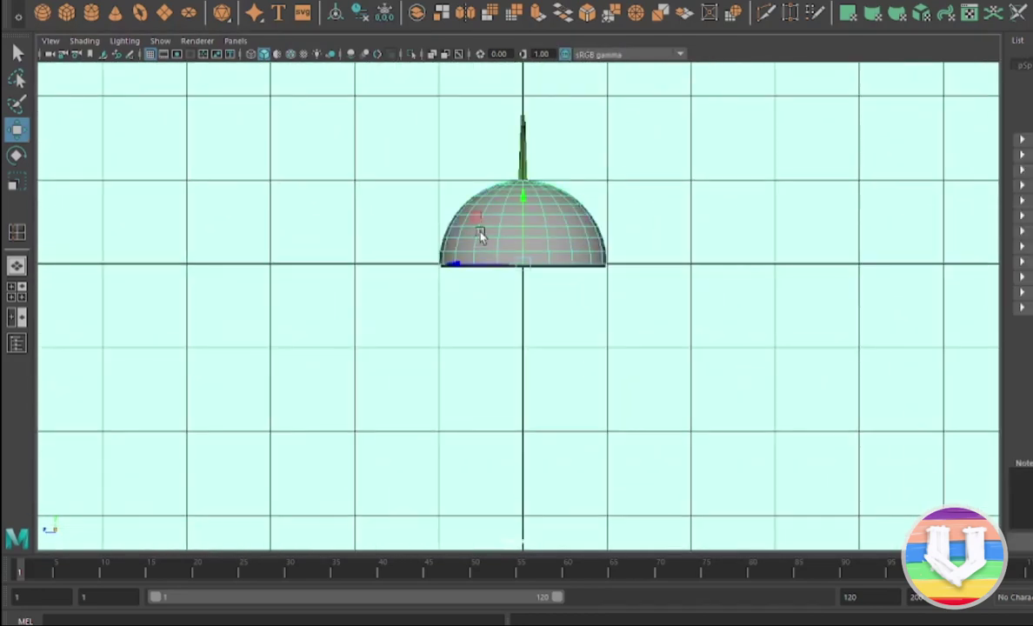
scroll(508, 275, "up", 2)
left_click_drag(554, 393, 511, 388)
left_click(16, 131)
left_click_drag(539, 343, 537, 196)
Step: In side view, slide the dome onto the stem and tilt it over the arm's tip
key("space")
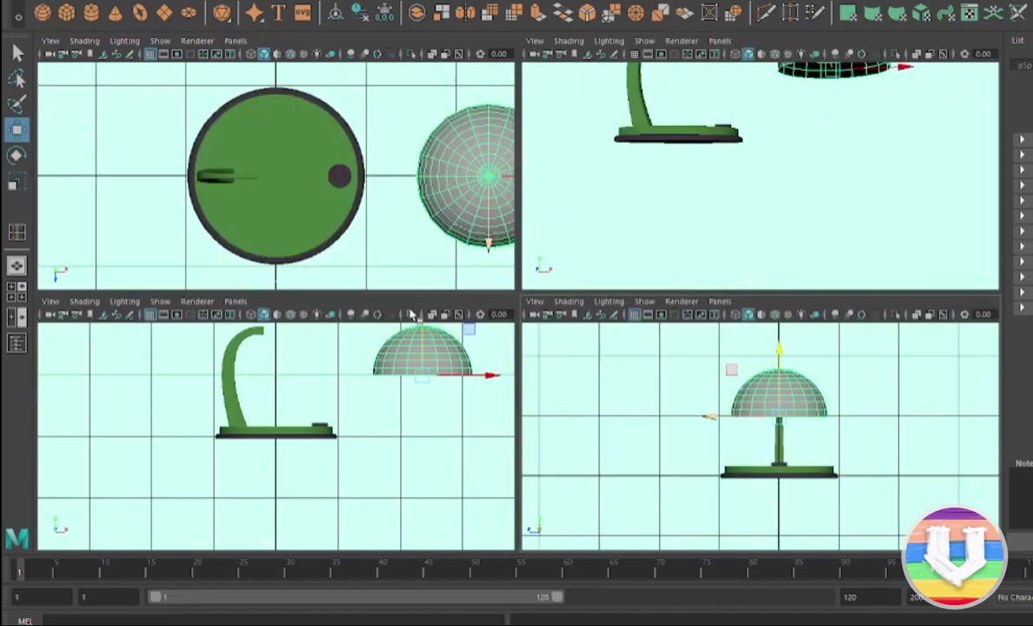
key("space")
mouse_move(922, 189)
left_mouse_down()
mouse_move(627, 205)
mouse_move(532, 195)
left_mouse_up()
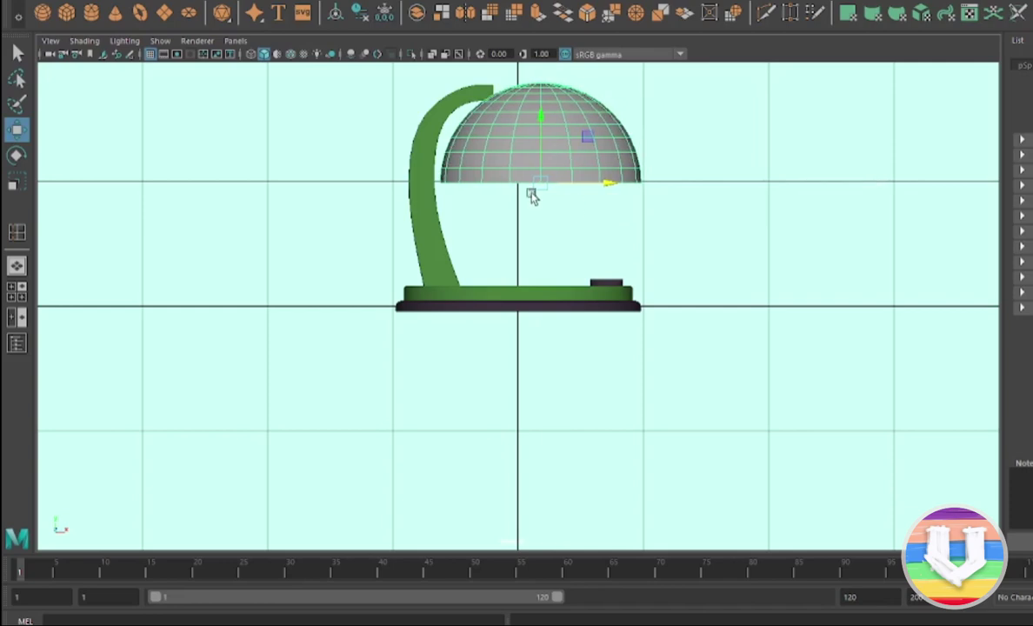
middle_click_drag(532, 196, 548, 272, "alt")
key("e")
left_click_drag(527, 213, 489, 247)
key("w")
mouse_move(557, 209)
left_mouse_down()
mouse_move(560, 146)
mouse_move(657, 221)
left_mouse_up()
key("e")
key("w")
Step: Extrude the shade's faces to give the hemisphere wall thickness
key("space")
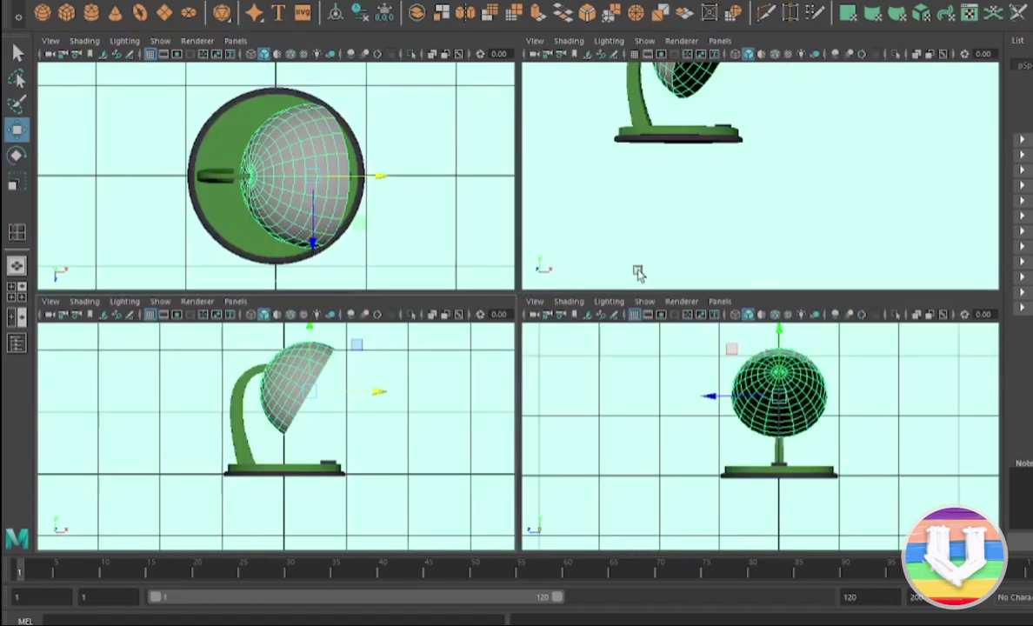
scroll(506, 195, "down", 5)
key("space")
scroll(413, 230, "up", 5)
key("space")
key("space")
mouse_move(772, 44)
left_mouse_down("alt")
mouse_move(574, 300)
mouse_move(753, 333)
mouse_move(541, 311)
mouse_move(344, 165)
left_mouse_up("alt")
key("ctrl+e")
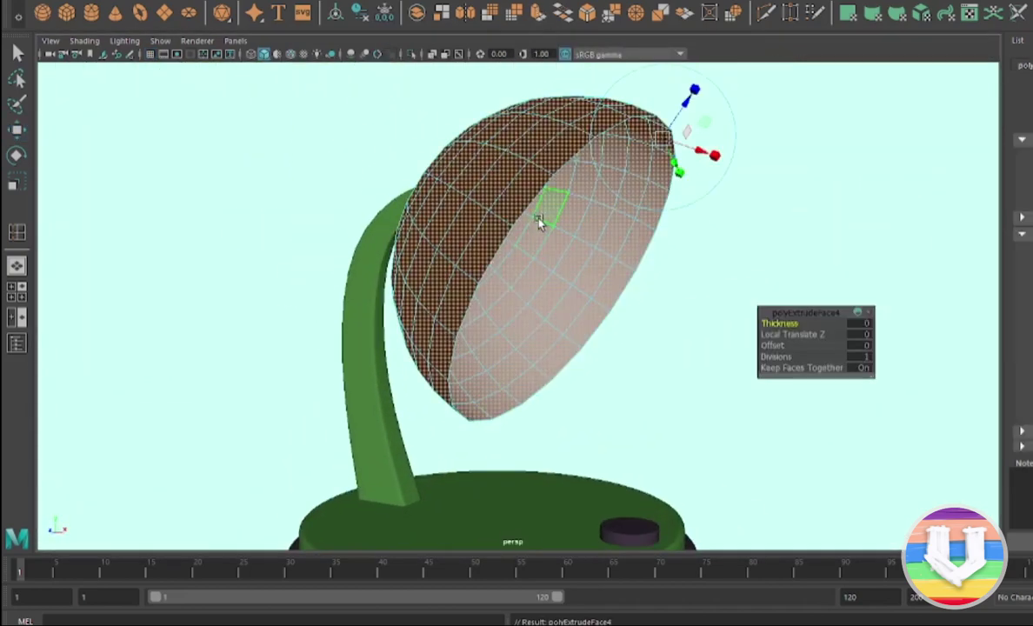
left_click_drag(689, 87, 679, 117)
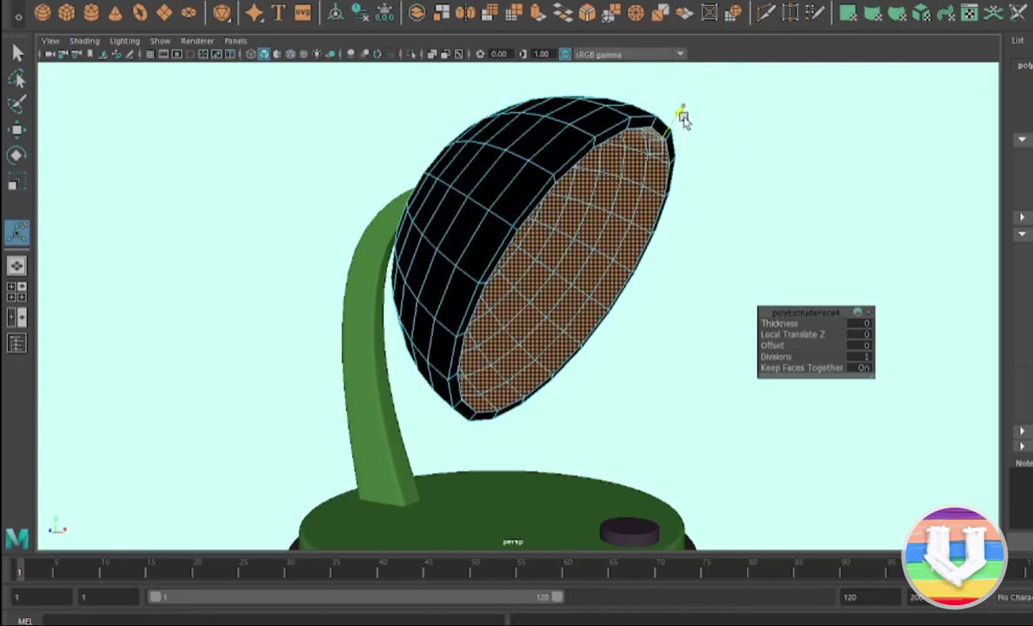
key("q")
key("F8")
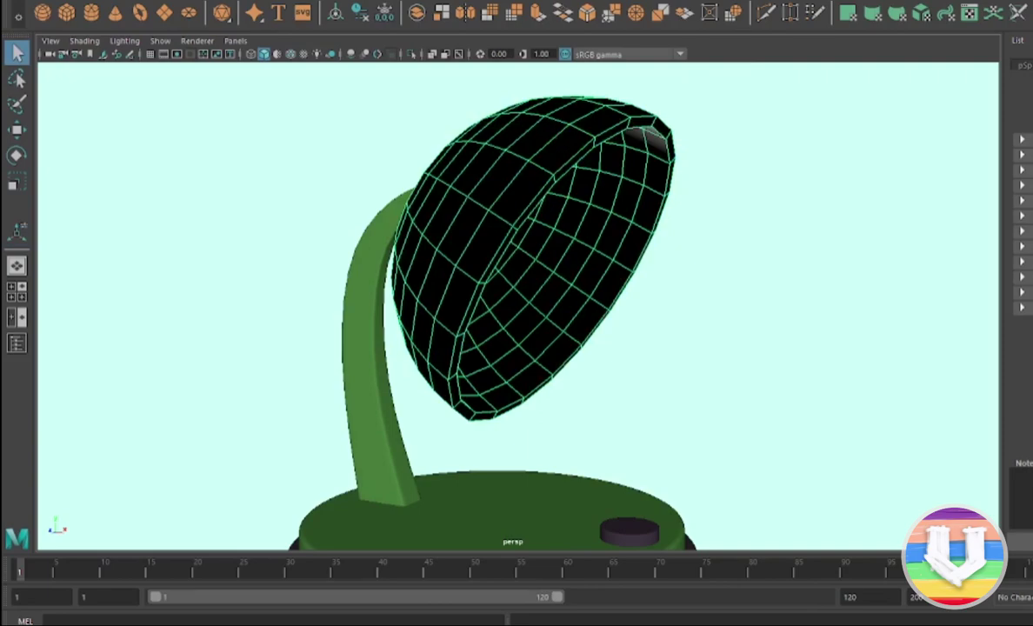
Step: Orbit around the lamp to inspect the shade's underside
key("w")
mouse_move(574, 126)
left_mouse_down("alt")
mouse_move(489, 180)
mouse_move(314, 203)
mouse_move(268, 162)
left_mouse_up("alt")
scroll(268, 162, "up", 3)
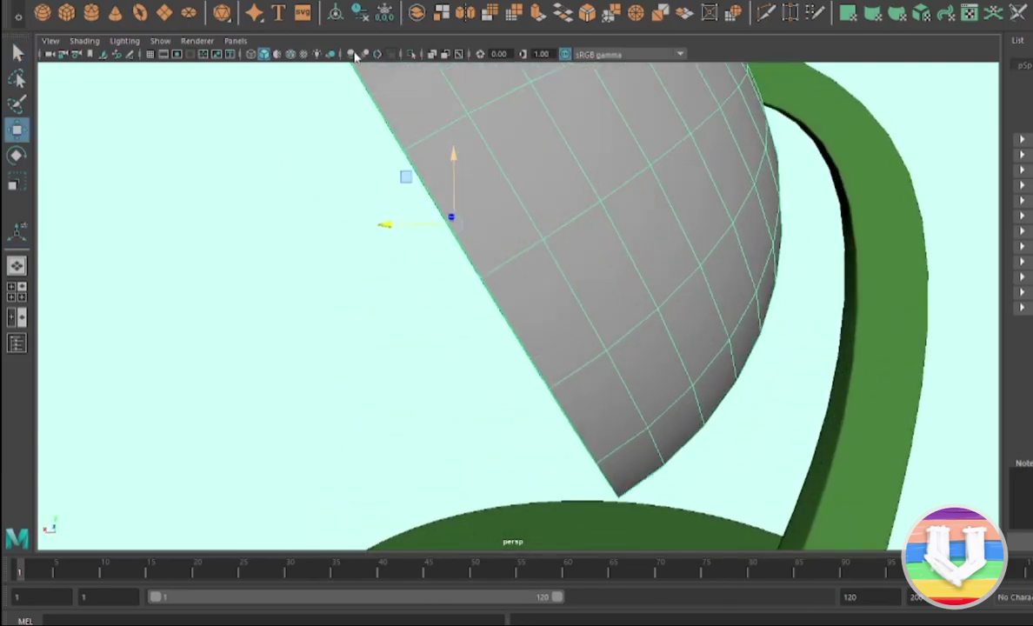
mouse_move(486, 281)
left_mouse_down("alt")
mouse_move(744, 278)
mouse_move(779, 258)
left_mouse_up("alt")
left_click_drag(695, 258, 138, 179, "alt")
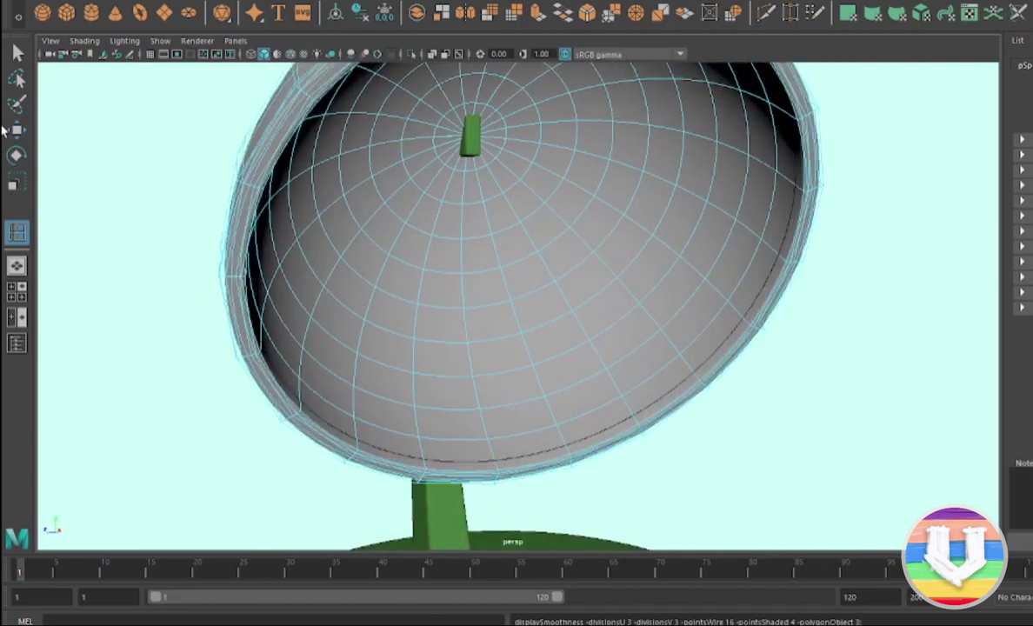
key("w")
scroll(594, 299, "down", 5)
mouse_move(616, 328)
left_mouse_down("alt")
mouse_move(513, 315)
mouse_move(513, 295)
left_mouse_up("alt")
Step: Select the lamp shade and view it closely from behind
left_click(453, 224)
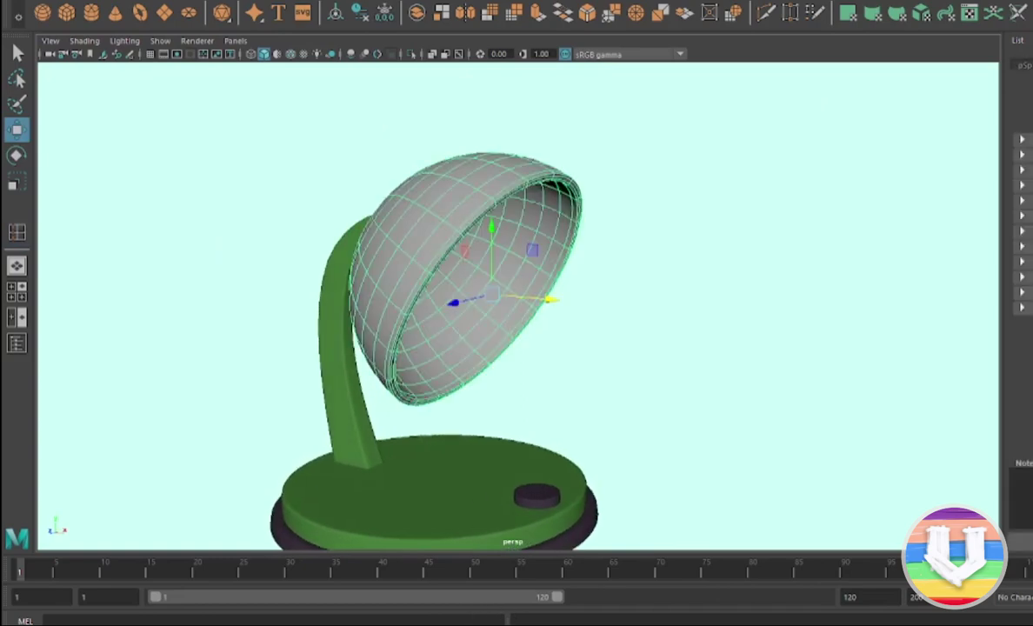
scroll(491, 306, "up", 3)
mouse_move(491, 306)
left_mouse_down("alt")
mouse_move(406, 177)
mouse_move(452, 154)
mouse_move(480, 184)
mouse_move(541, 195)
mouse_move(576, 168)
mouse_move(604, 178)
mouse_move(618, 217)
mouse_move(637, 188)
mouse_move(636, 200)
left_mouse_up("alt")
mouse_move(561, 215)
left_mouse_down("alt")
mouse_move(476, 228)
mouse_move(538, 507)
left_mouse_up("alt")
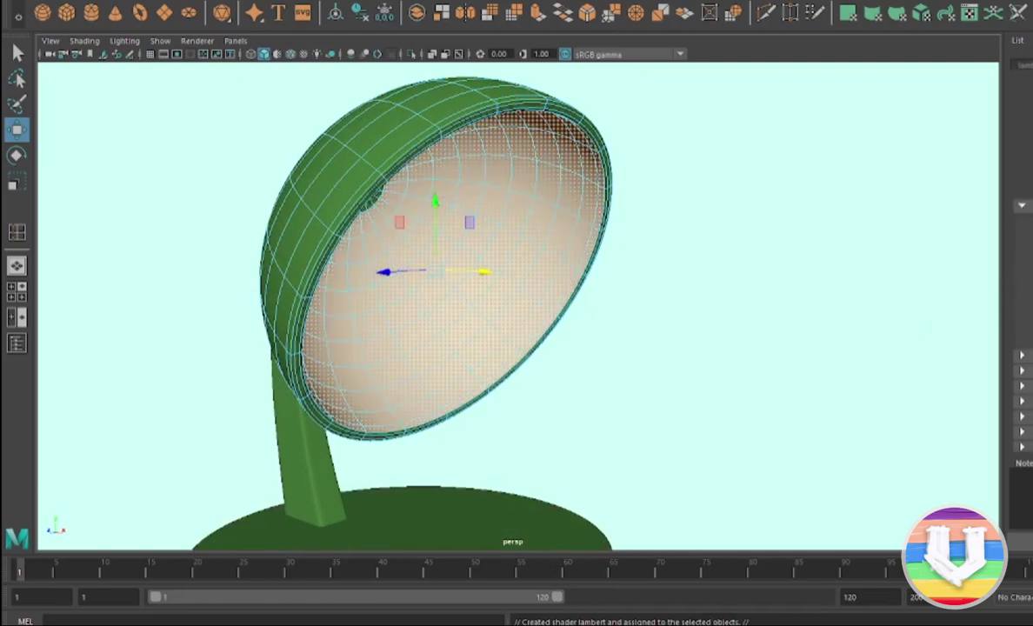
scroll(491, 292, "down", 5)
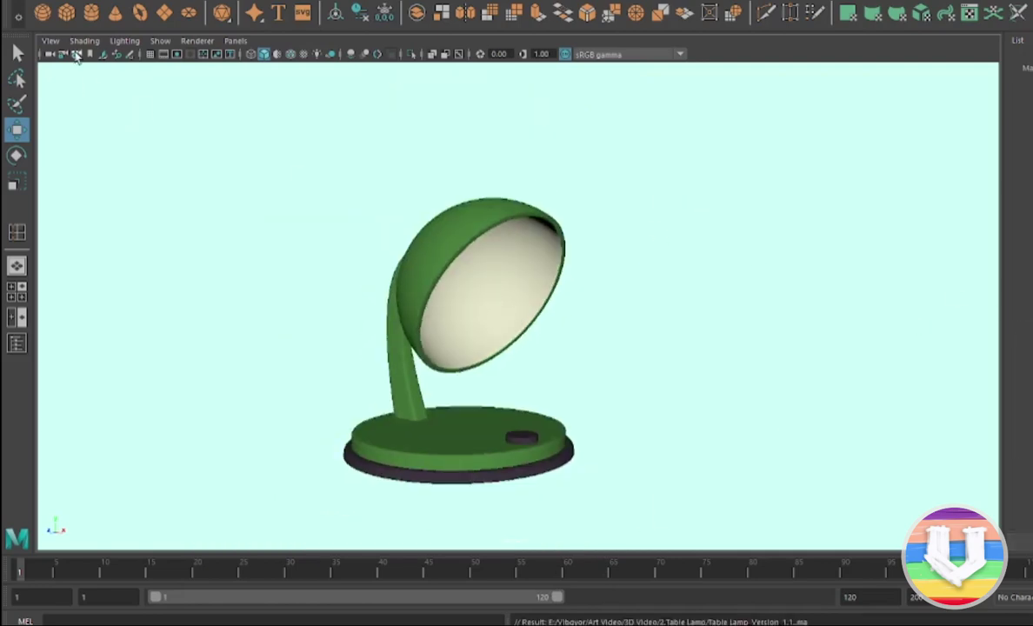
Step: Create a polygon cylinder beside the lamp, raise it and scale it down small
left_click(90, 12)
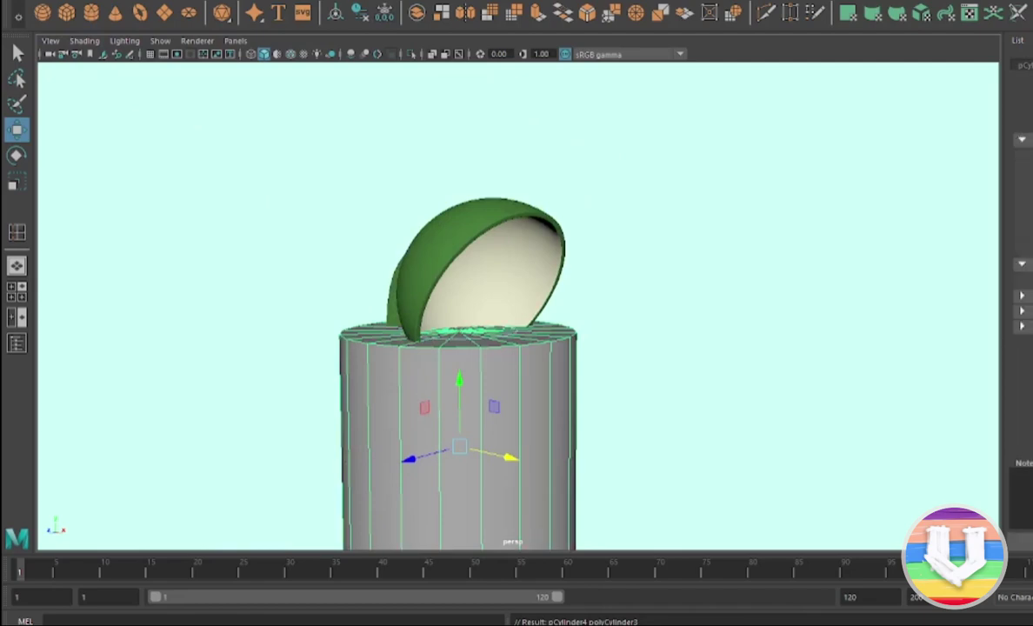
scroll(415, 292, "down", 3)
left_click_drag(535, 401, 668, 445)
scroll(553, 386, "up", 2)
left_click_drag(507, 292, 586, 274, "alt")
key("space")
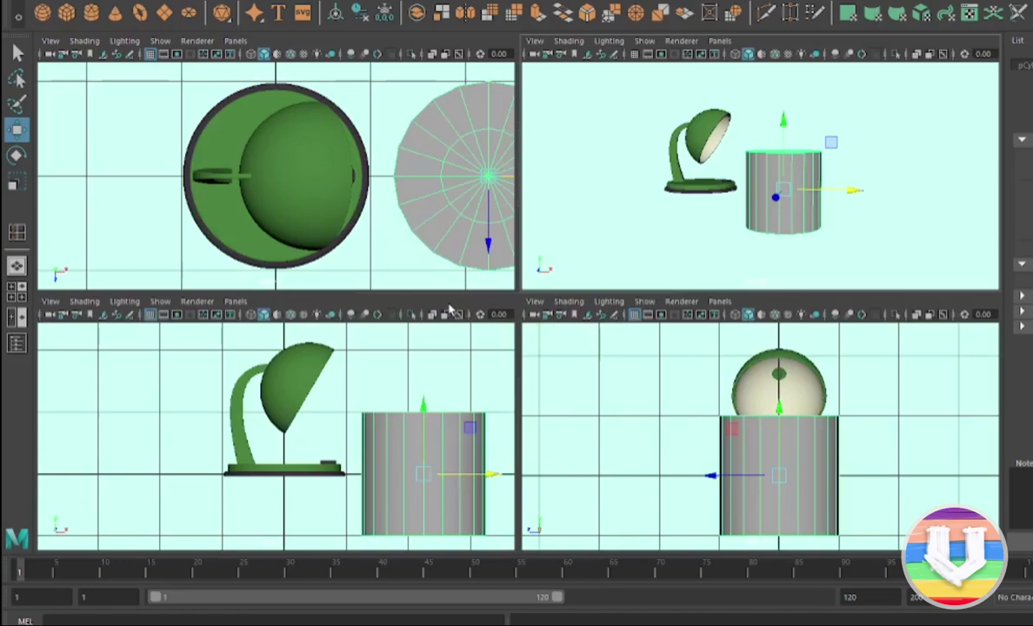
key("space")
left_click_drag(588, 231, 590, 135)
middle_click_drag(590, 135, 590, 219, "alt")
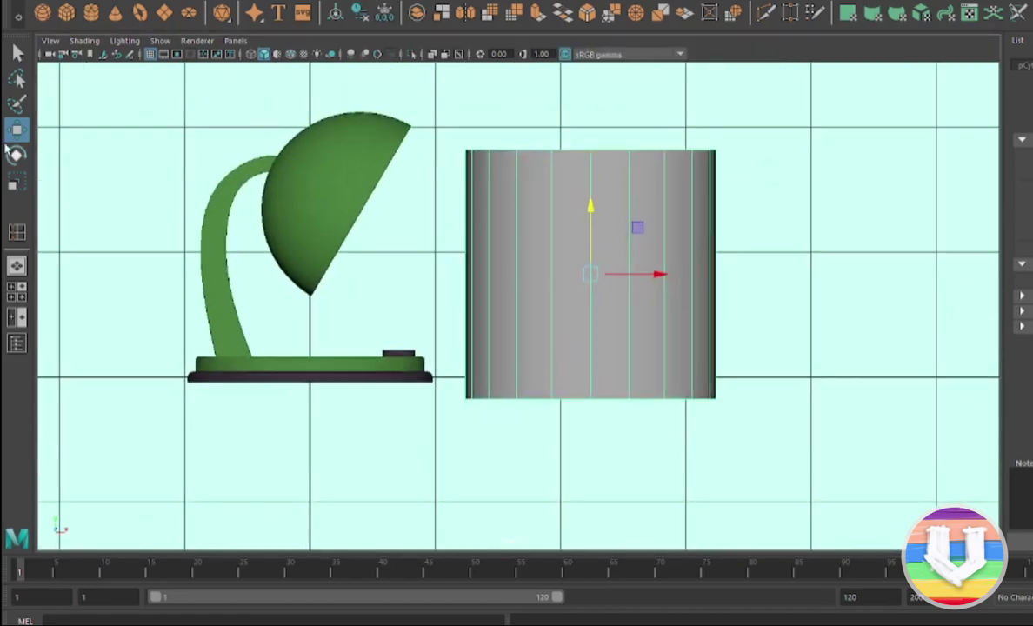
left_click_drag(589, 277, 467, 309)
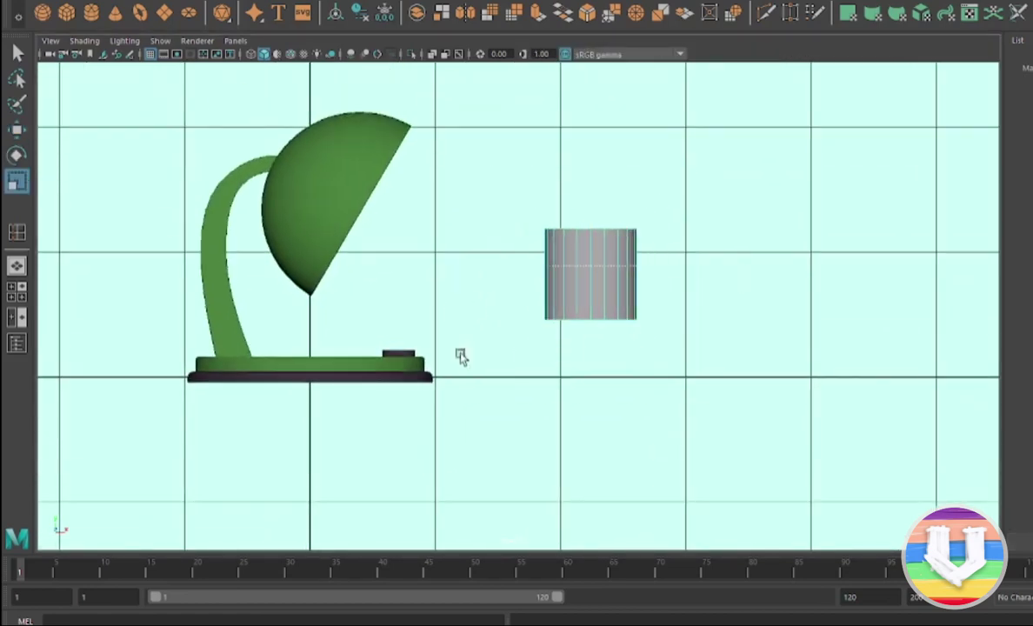
left_click(719, 191)
Step: Taper and bevel the cylinder's top face into a rounded cap, then lengthen it downward
left_click(606, 236)
scroll(604, 207, "up", 3)
left_click(609, 205)
key("w")
left_click_drag(612, 187, 619, 164)
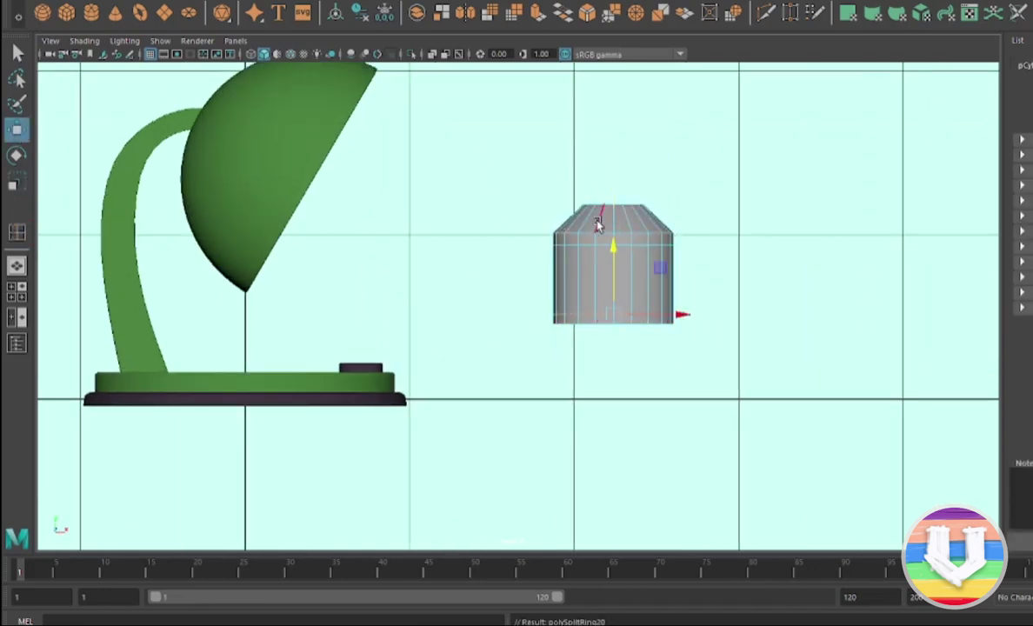
key("ctrl+b")
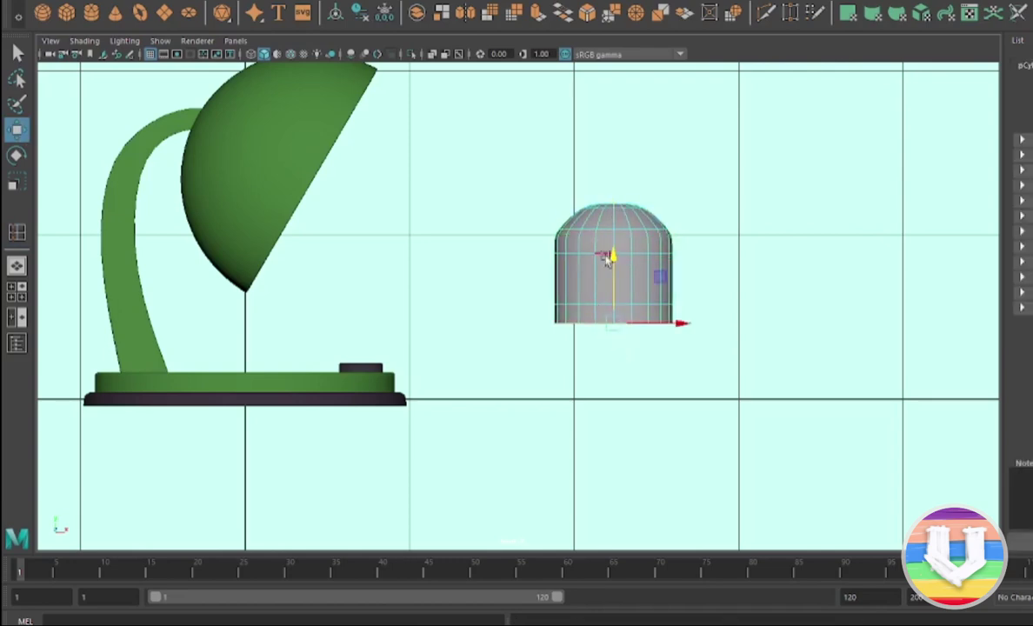
left_click_drag(607, 259, 626, 321)
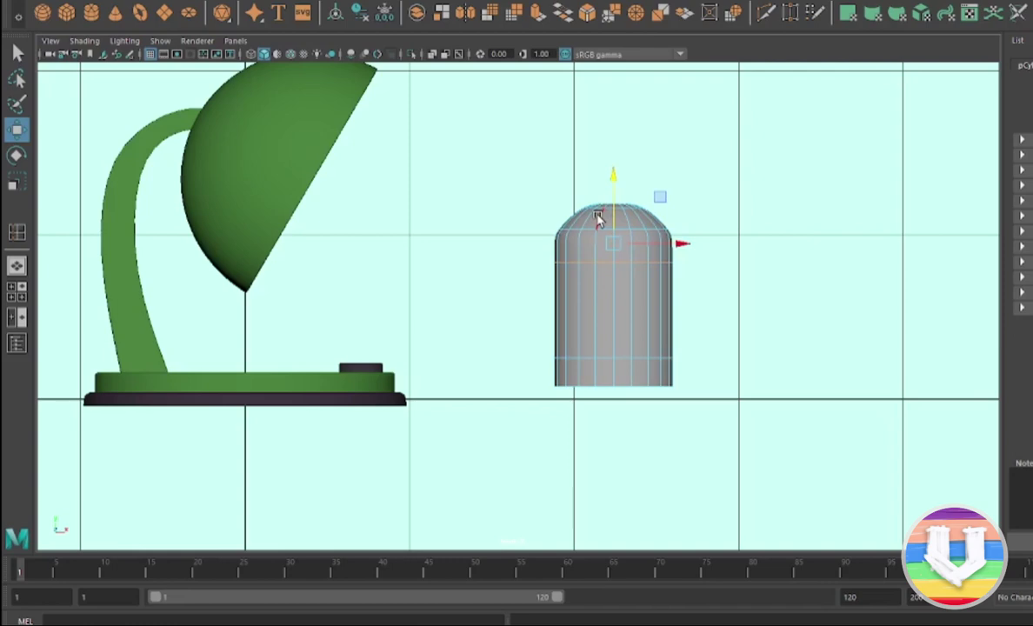
scroll(597, 219, "up", 2)
scroll(611, 195, "down", 8)
scroll(580, 247, "up", 7)
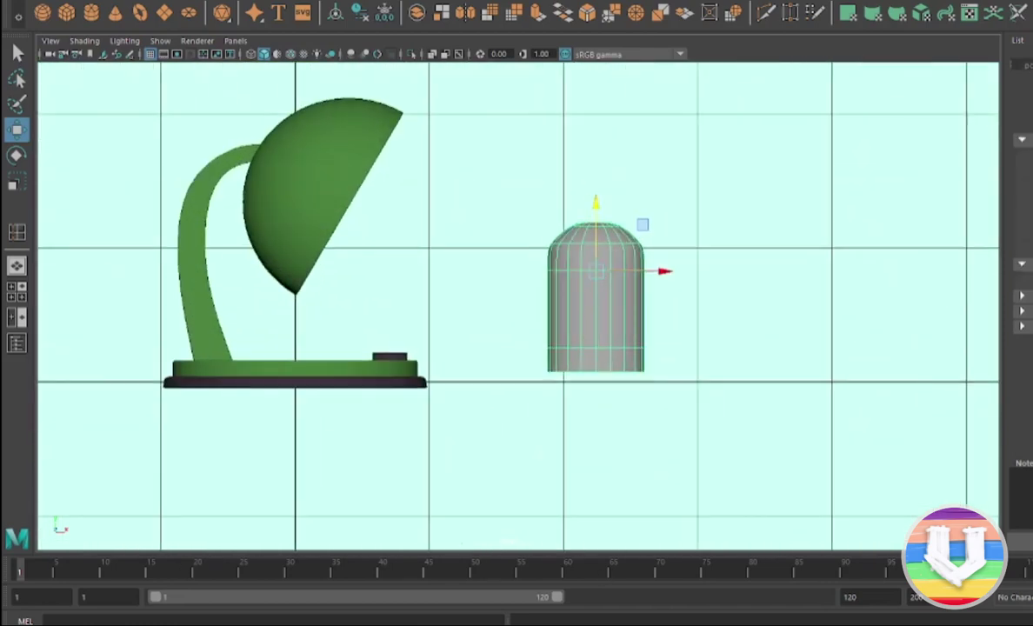
Step: Move the cylinder over the lamp, lift it above the shade and shrink it slightly
key("F8")
left_click_drag(600, 251, 282, 252)
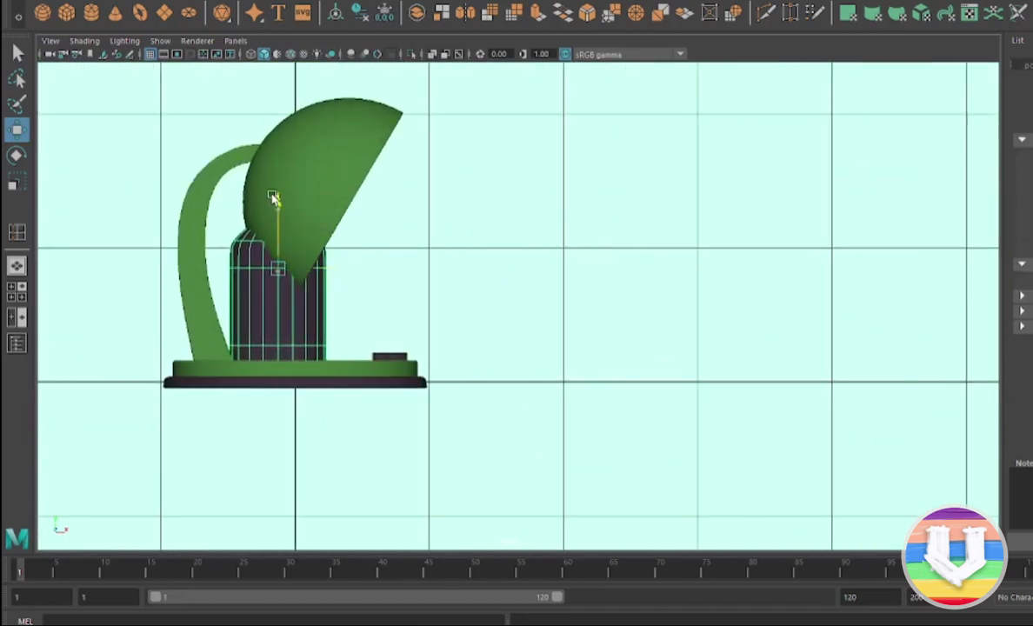
left_click_drag(272, 198, 248, 139)
middle_click_drag(248, 139, 437, 192, "alt")
left_click_drag(438, 191, 420, 110)
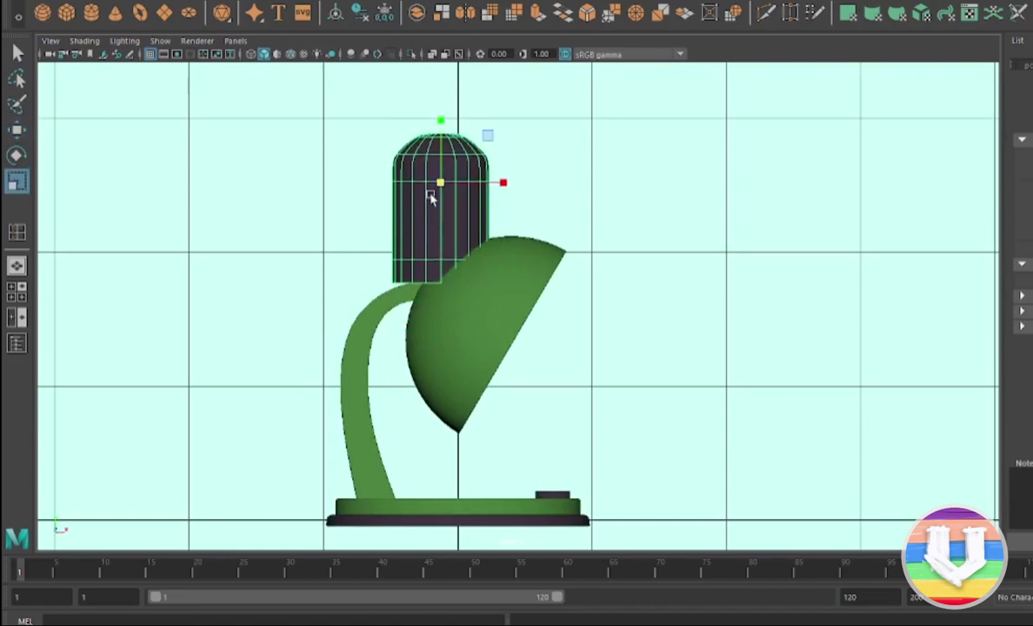
left_click_drag(430, 198, 404, 202)
Step: Raise the shade slightly, then tilt the dark cylinder and seat it against the shade's back
left_click(461, 339)
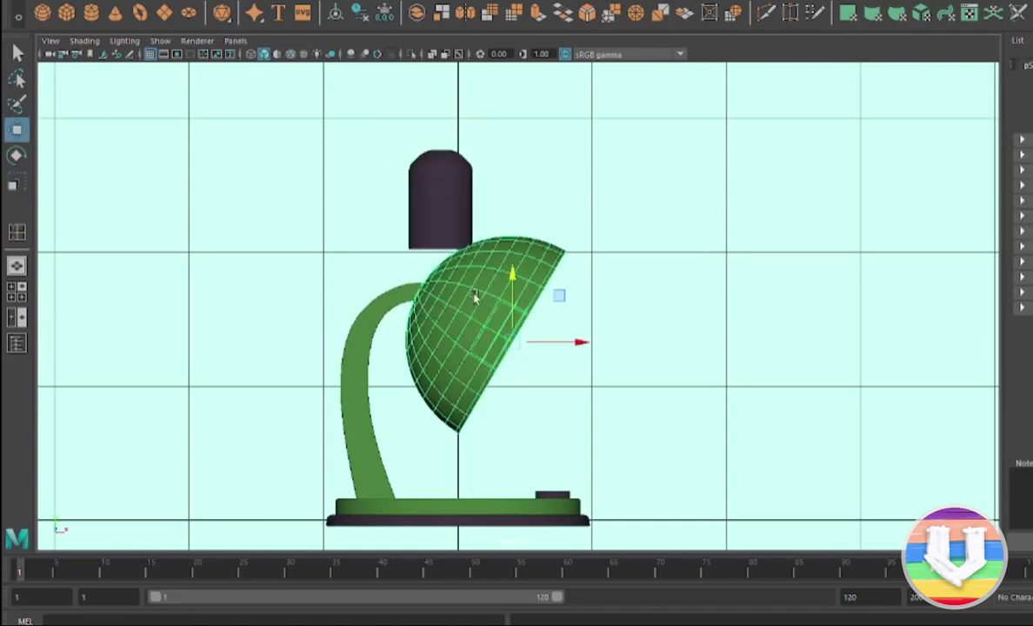
left_click_drag(474, 299, 525, 235)
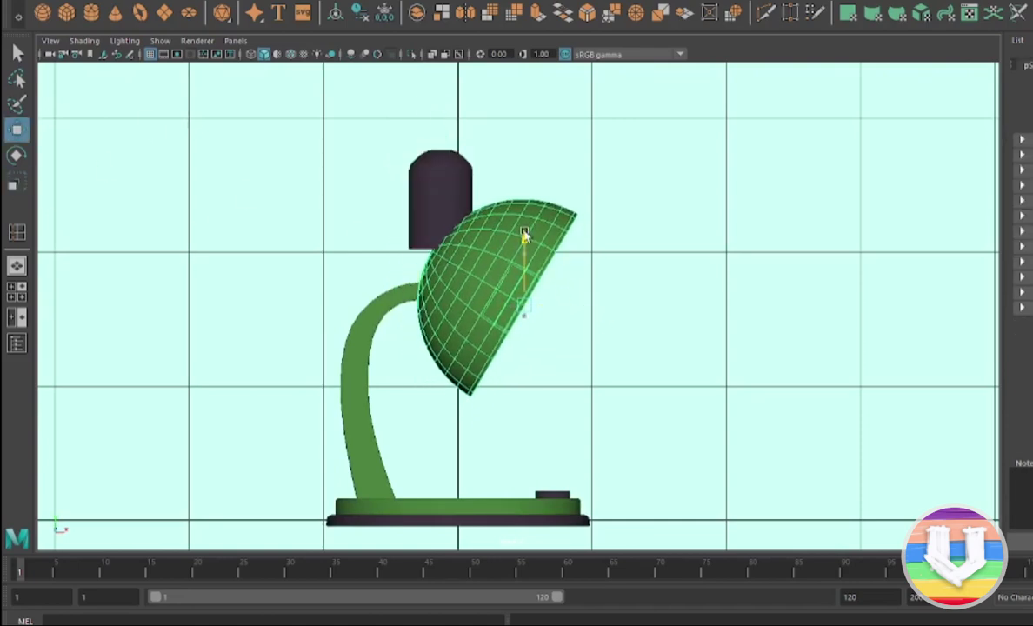
left_click(440, 207)
left_click_drag(398, 148, 375, 192)
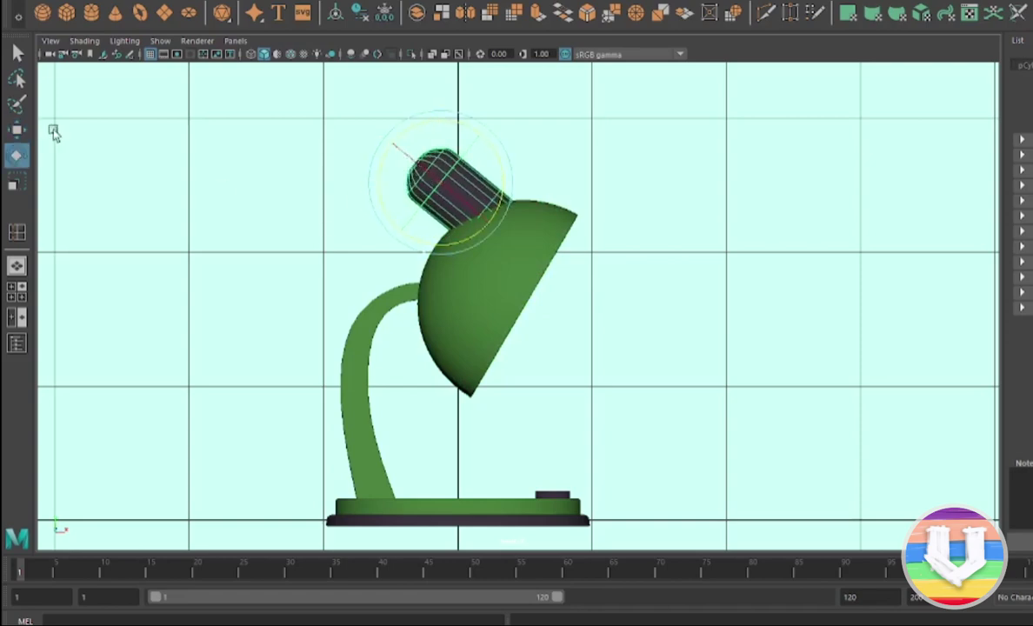
left_click_drag(439, 113, 439, 166)
left_click_drag(506, 233, 461, 237)
key("e")
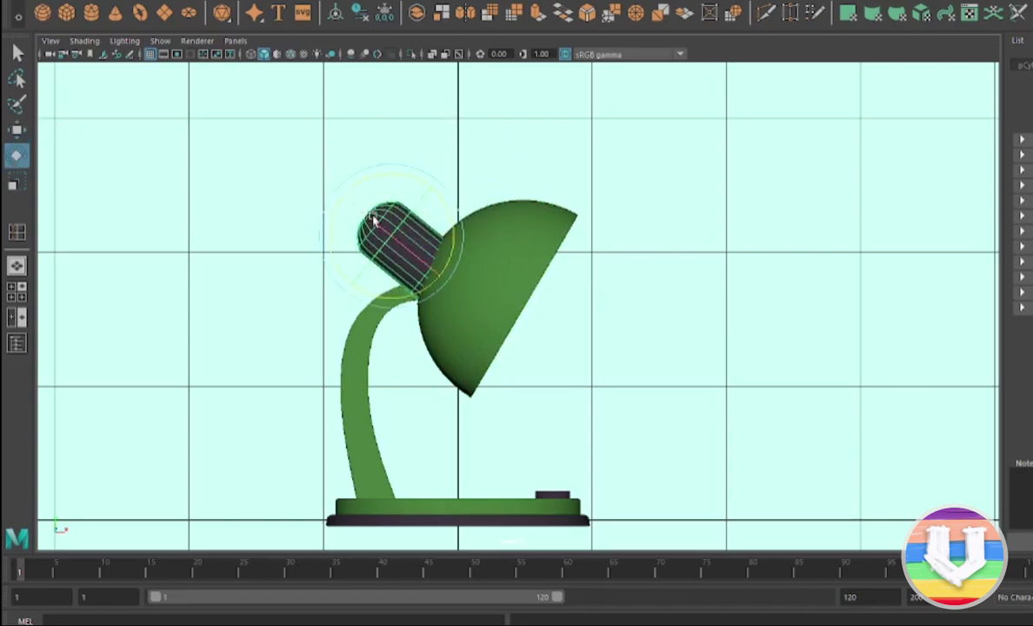
left_click_drag(393, 167, 393, 162)
left_click_drag(460, 230, 465, 231)
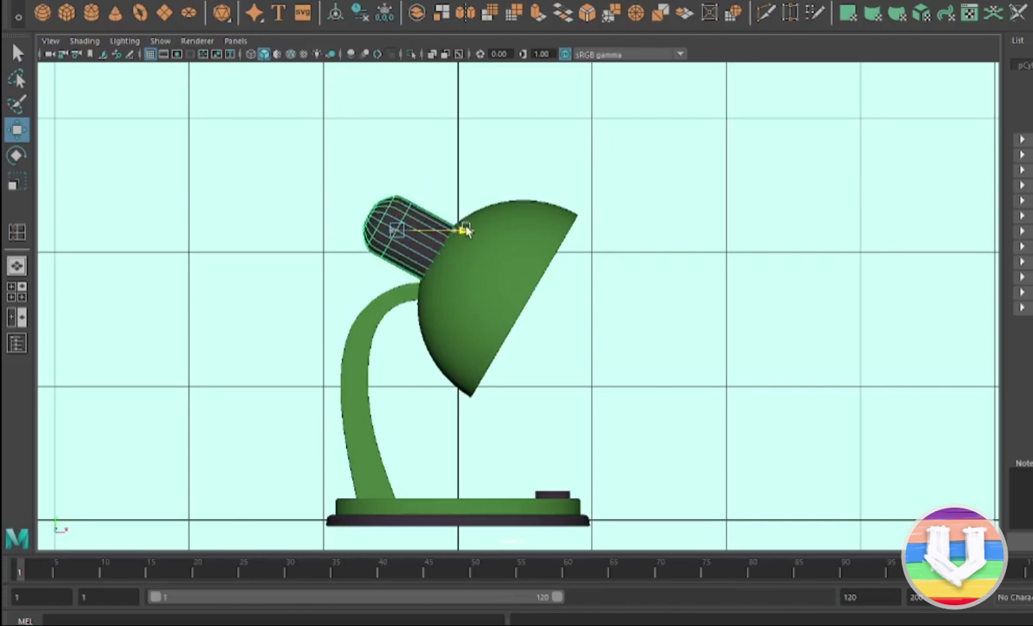
Step: Check the socket placement in the perspective view and add a new polygon sphere
left_click(523, 264)
key("space")
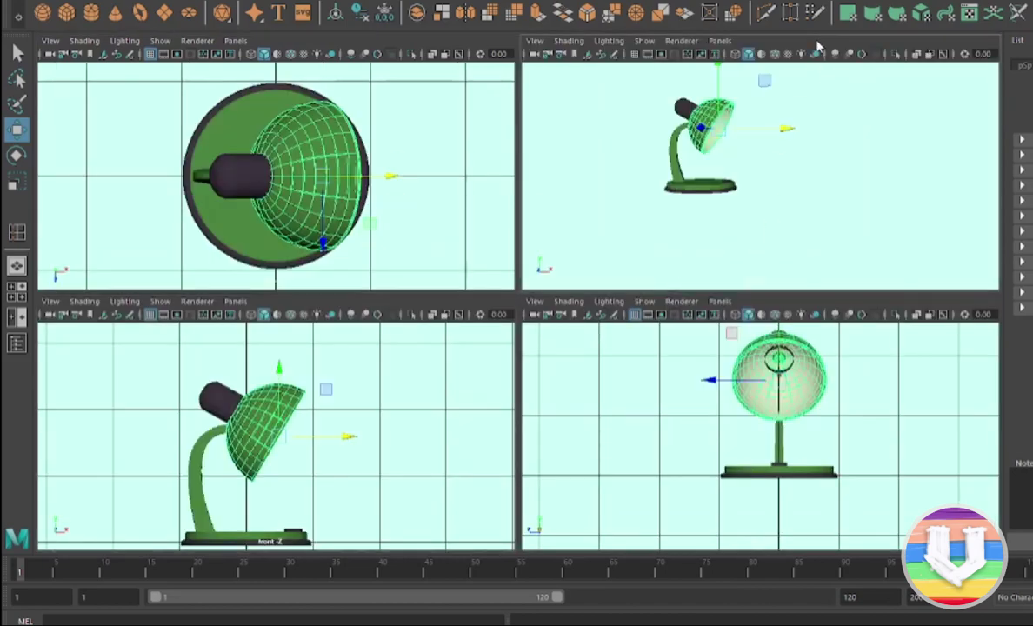
key("space")
mouse_move(641, 244)
left_mouse_down("alt")
mouse_move(463, 249)
mouse_move(738, 274)
left_mouse_up("alt")
scroll(488, 261, "up", 5)
mouse_move(488, 261)
left_mouse_down("alt")
mouse_move(423, 205)
mouse_move(473, 276)
mouse_move(432, 252)
mouse_move(469, 261)
left_mouse_up("alt")
left_click(42, 12)
scroll(618, 358, "down", 3)
Step: Move the new sphere out and up so it sits beside the lamp
left_click_drag(618, 357, 400, 369, "alt")
left_click_drag(446, 447, 680, 428)
left_click_drag(606, 366, 633, 273)
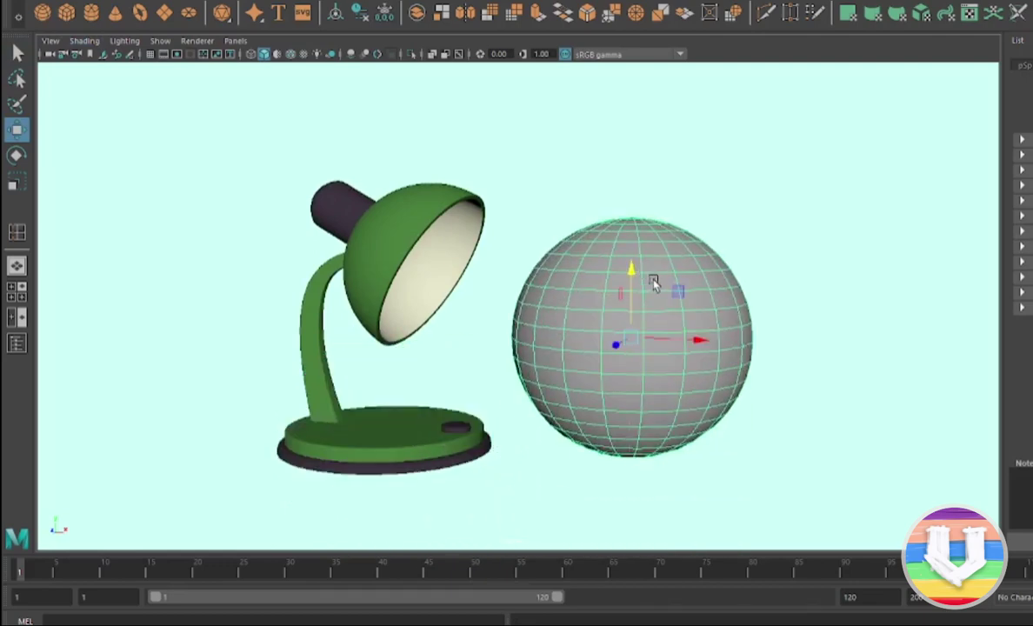
mouse_move(505, 279)
left_mouse_down("alt")
mouse_move(622, 301)
mouse_move(470, 313)
left_mouse_up("alt")
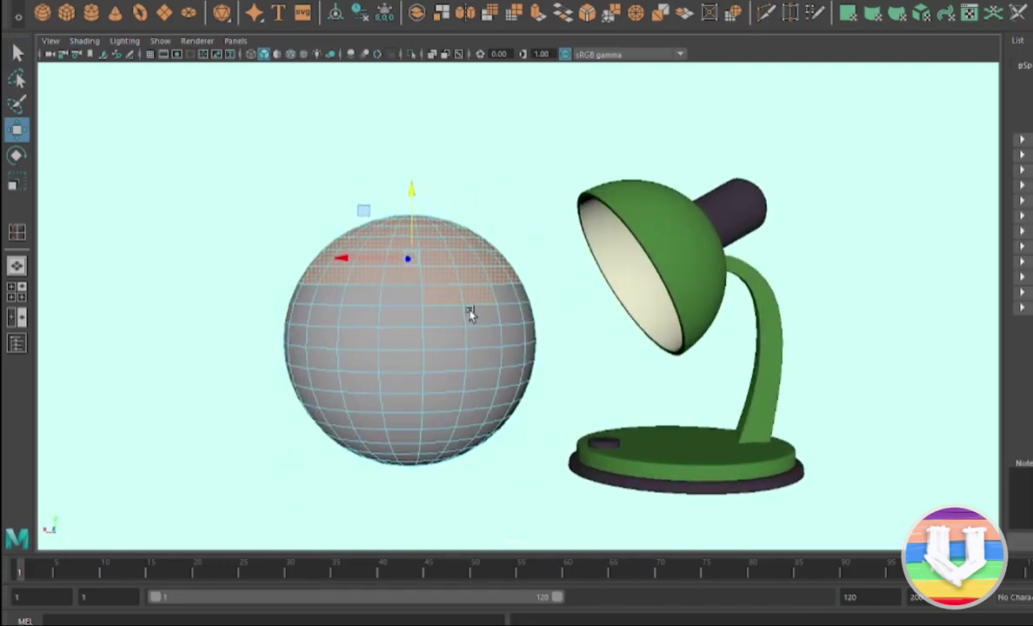
key("ctrl+z")
Step: In a side view, pull up and narrow the sphere's top faces into a tall pear shape
key("space")
key("space")
scroll(488, 224, "up", 2)
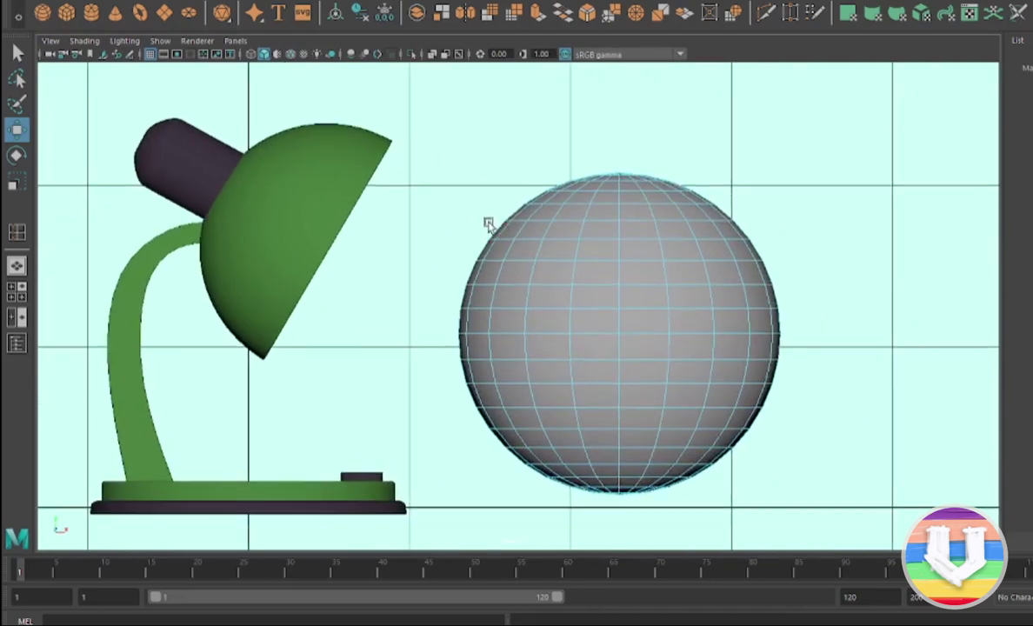
left_click_drag(440, 252, 782, 169)
left_click_drag(619, 147, 619, 87)
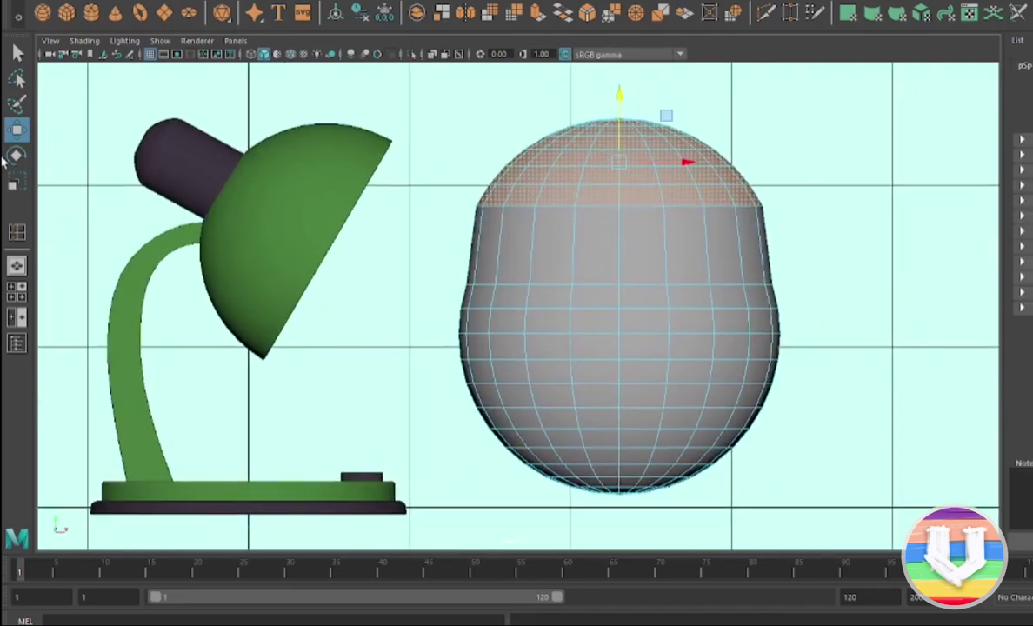
left_click_drag(614, 162, 562, 165)
left_click_drag(611, 120, 613, 55)
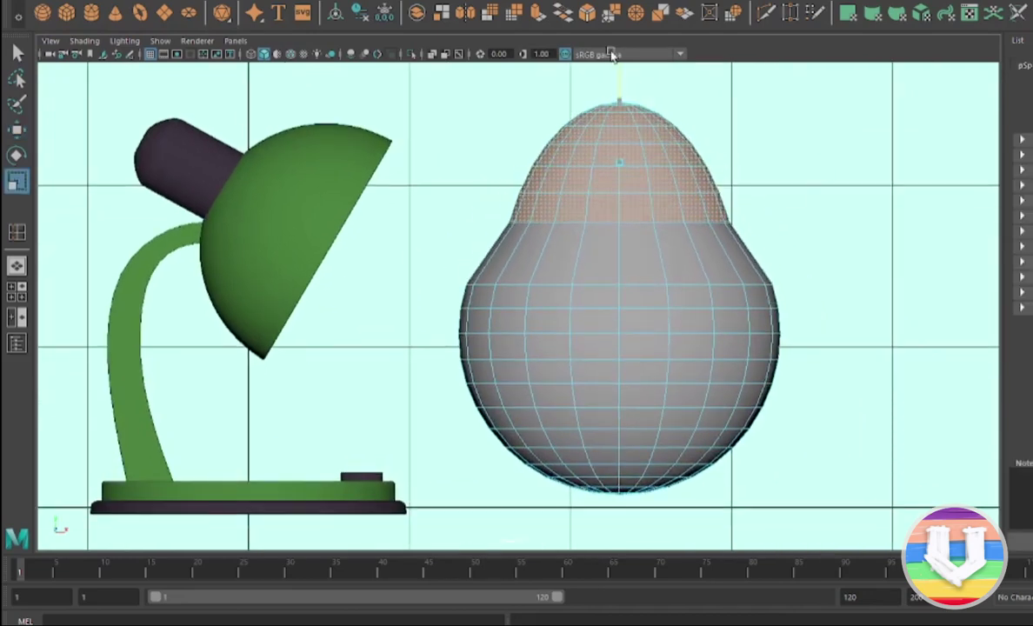
left_click(15, 128)
left_click_drag(618, 131, 619, 96)
Step: Stretch the pear's middle band vertically and delete an edge loop
left_click_drag(618, 185, 643, 284)
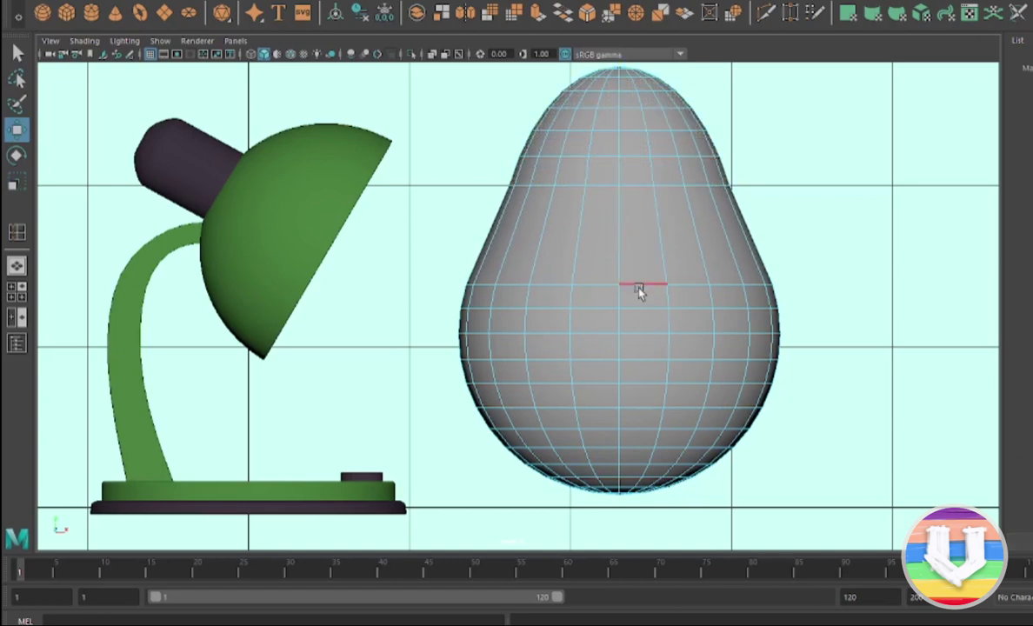
left_click(16, 181)
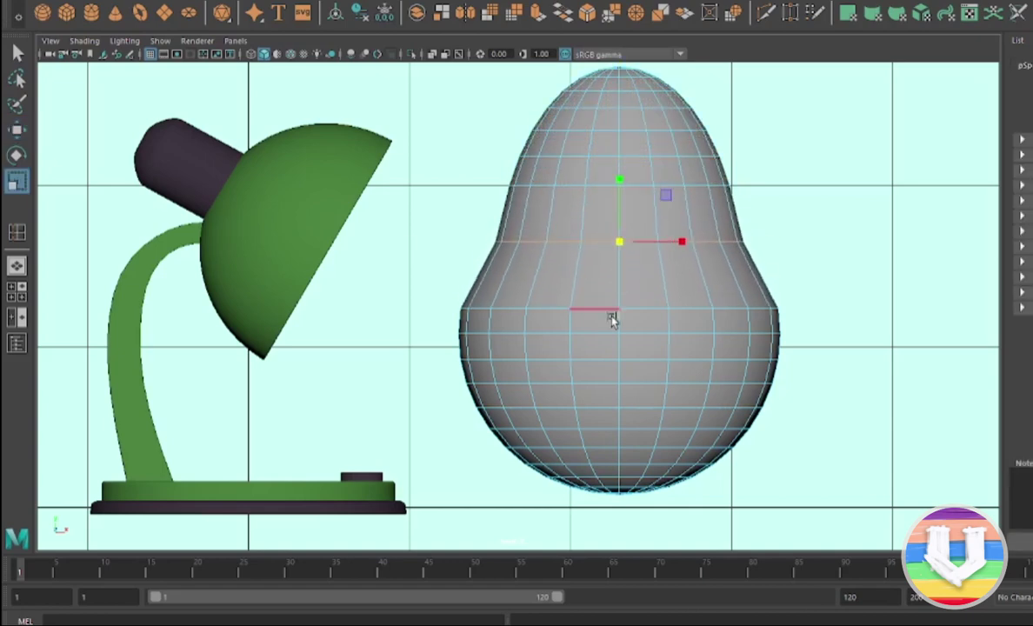
left_click_drag(619, 241, 615, 227)
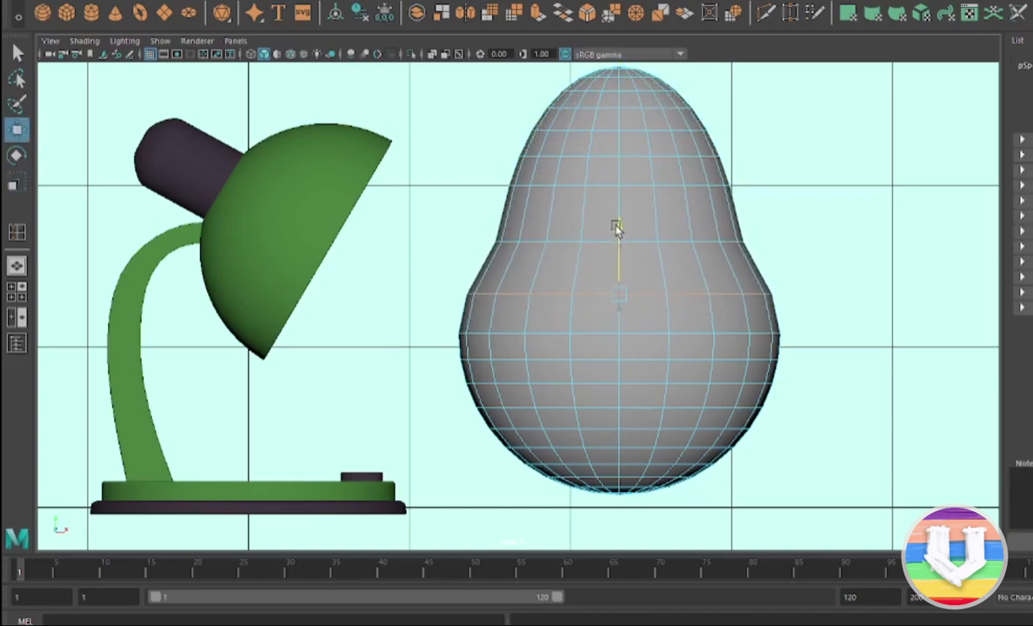
key("Delete")
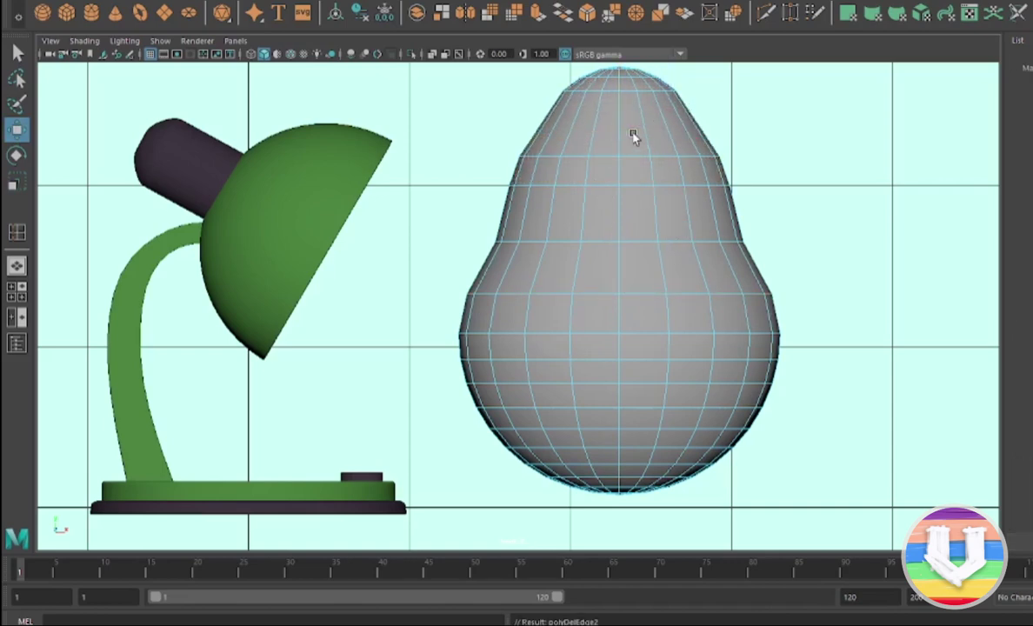
Step: Flatten and widen the pear's top cap, raising it slightly
middle_click_drag(633, 134, 602, 216, "alt")
left_click_drag(743, 224, 498, 175)
left_click_drag(630, 113, 627, 107)
left_click_drag(632, 177, 680, 178)
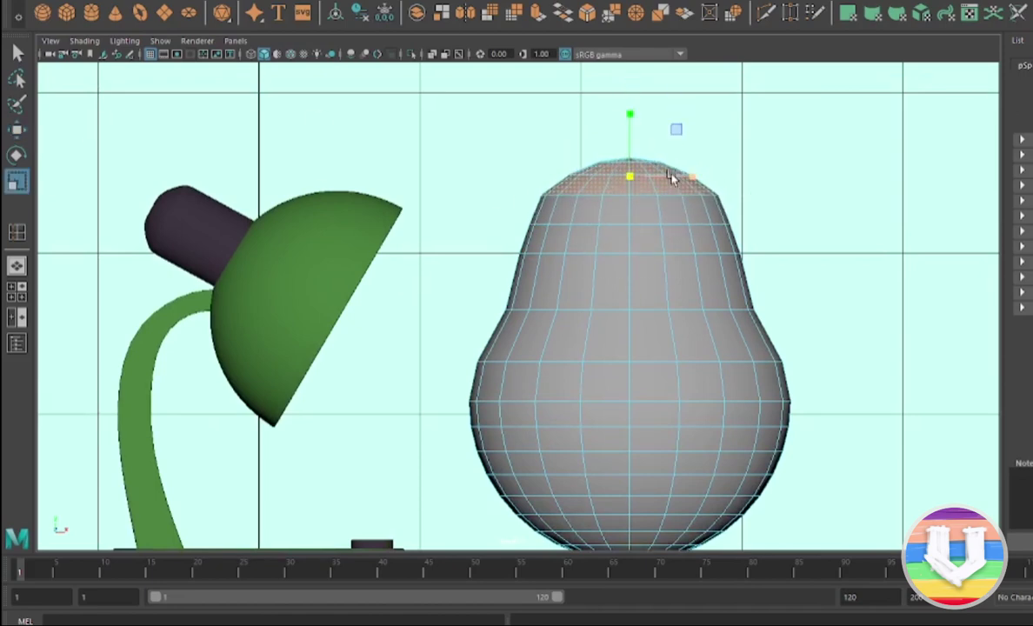
left_click(16, 130)
left_click_drag(630, 107, 631, 94)
double_click(611, 225)
Step: Smooth the pear, shrink and tilt it, and move it into the lamp shade
key("F8")
key("3")
scroll(591, 217, "down", 5)
scroll(569, 261, "up", 4)
left_click_drag(565, 385, 4, 165)
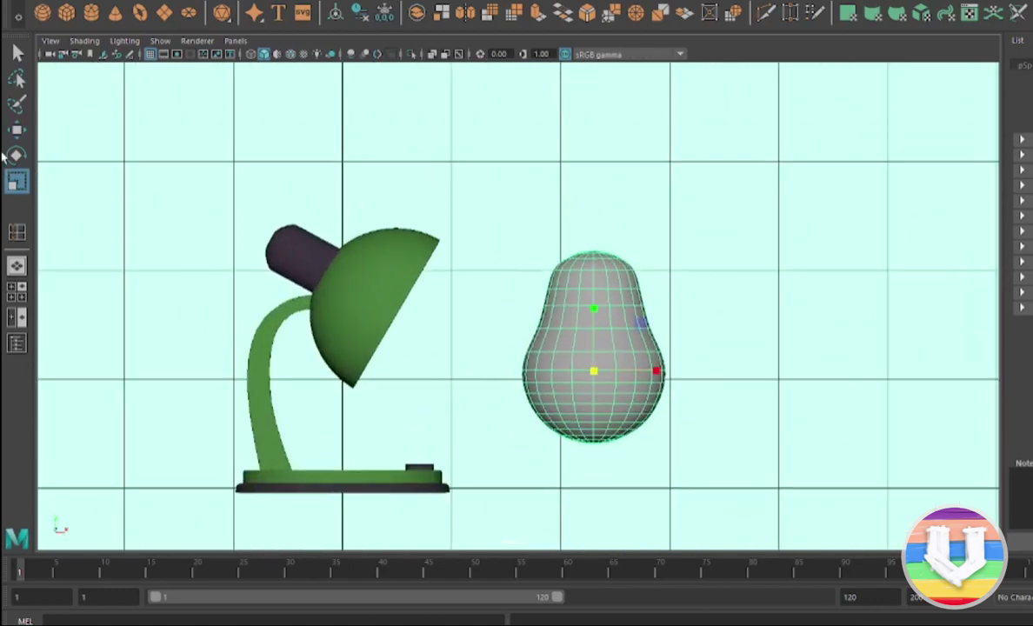
left_click_drag(573, 313, 519, 358)
key("w")
mouse_move(622, 364)
left_mouse_down()
mouse_move(473, 318)
mouse_move(445, 276)
mouse_move(420, 261)
left_mouse_up()
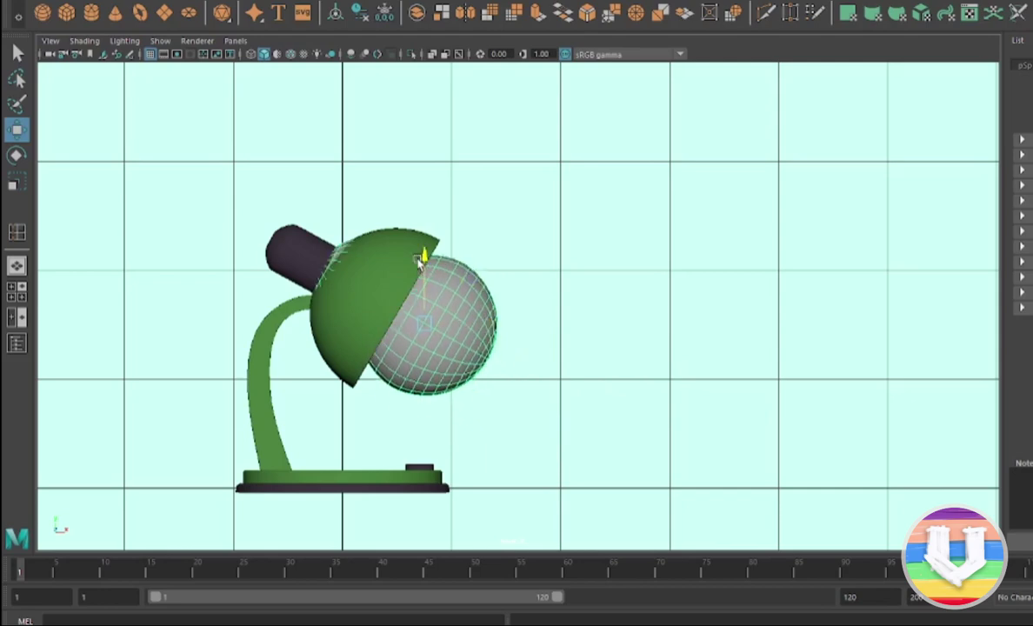
Step: Shrink the bulb and move it up into the shade, checking it in perspective
left_click(21, 186)
left_click_drag(423, 324, 382, 323)
key("w")
left_click_drag(496, 323, 465, 323)
left_click_drag(389, 247, 387, 228)
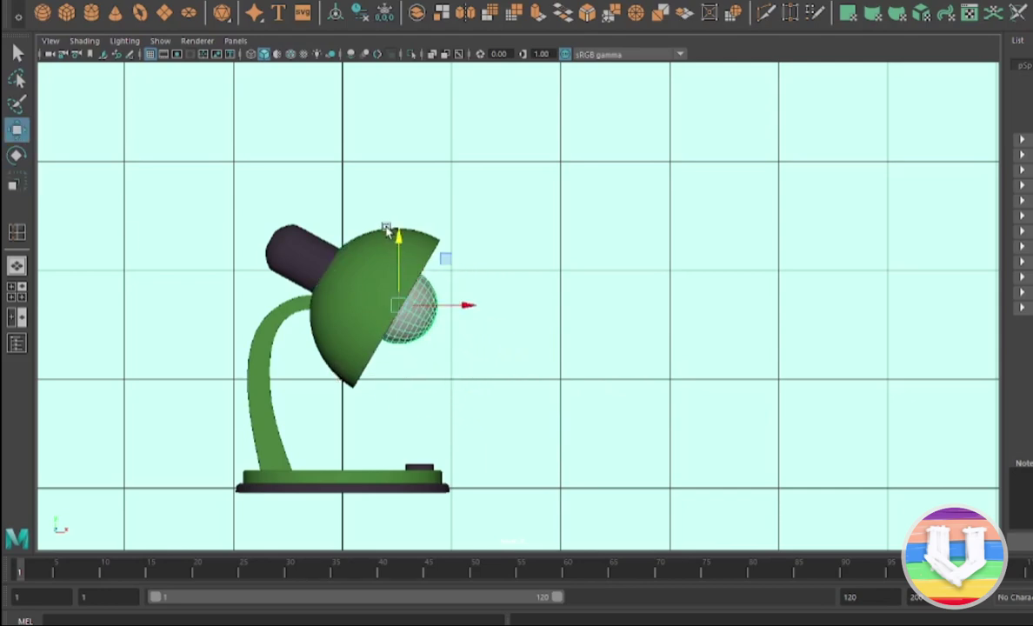
key("space")
key("space")
left_click_drag(484, 226, 561, 200, "alt")
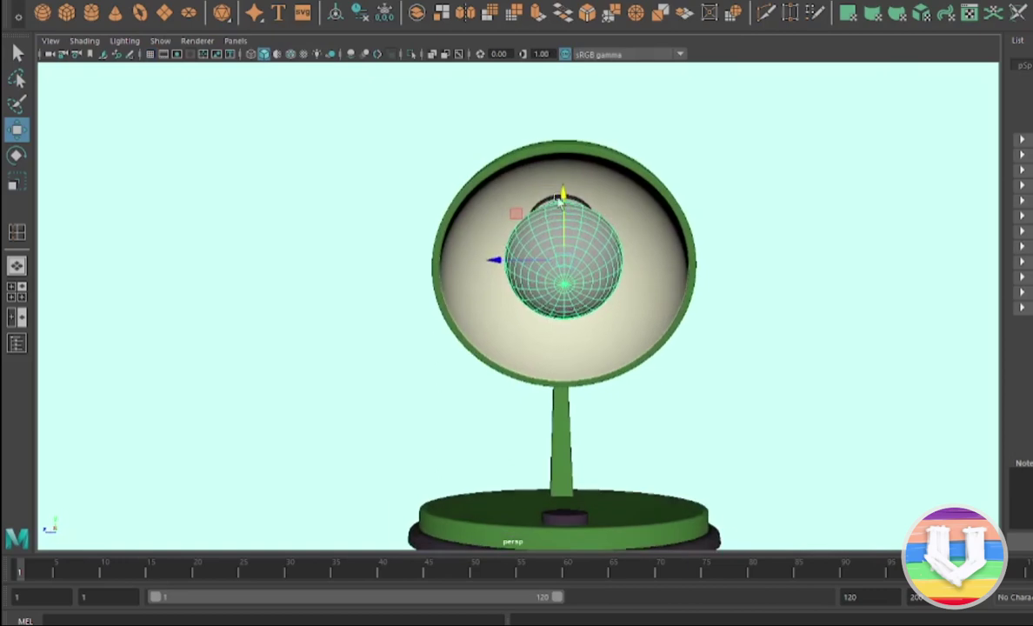
mouse_move(491, 233)
left_mouse_down("alt")
mouse_move(565, 233)
mouse_move(473, 222)
left_mouse_up("alt")
mouse_move(421, 174)
left_mouse_down("alt")
mouse_move(431, 265)
mouse_move(346, 247)
mouse_move(305, 213)
mouse_move(560, 323)
mouse_move(441, 429)
mouse_move(629, 189)
mouse_move(639, 126)
mouse_move(622, 130)
left_mouse_up("alt")
Step: Resize the bulb and seat it deeper in the shade's neck
left_click(16, 182)
mouse_move(641, 190)
left_mouse_down("alt")
mouse_move(670, 224)
mouse_move(532, 223)
mouse_move(521, 316)
mouse_move(406, 195)
mouse_move(423, 211)
left_mouse_up("alt")
right_click_drag(424, 211, 474, 295, "alt")
mouse_move(475, 295)
left_mouse_down("alt")
mouse_move(524, 246)
mouse_move(5, 152)
left_mouse_up("alt")
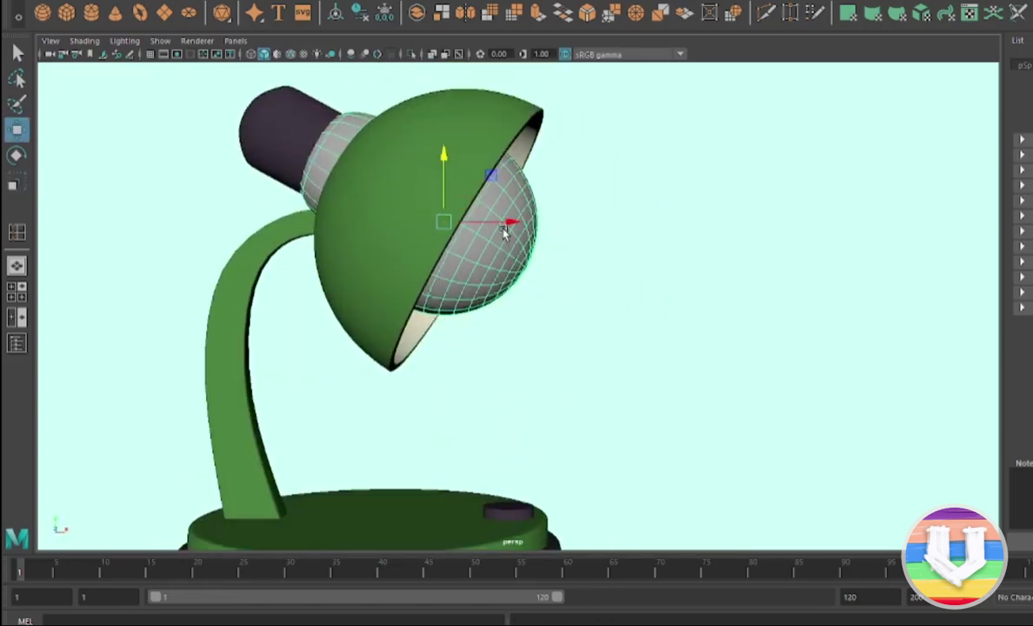
mouse_move(505, 230)
left_mouse_down()
mouse_move(392, 156)
mouse_move(376, 106)
mouse_move(327, 208)
mouse_move(544, 152)
mouse_move(537, 223)
mouse_move(664, 266)
left_mouse_up()
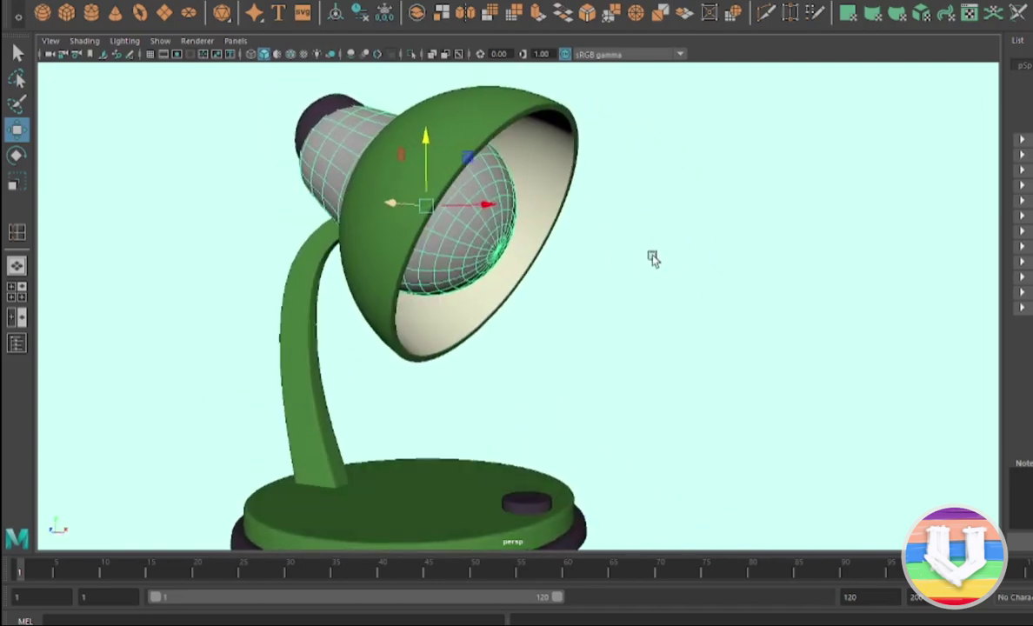
left_click_drag(426, 209, 404, 213)
key("w")
mouse_move(467, 194)
left_mouse_down("alt")
mouse_move(249, 182)
mouse_move(588, 265)
mouse_move(680, 224)
mouse_move(496, 198)
mouse_move(511, 215)
left_mouse_up("alt")
Step: Isolate the bulb and delete the faces at its back end
key("ctrl+1")
key("F11")
left_click(313, 152)
key("Delete")
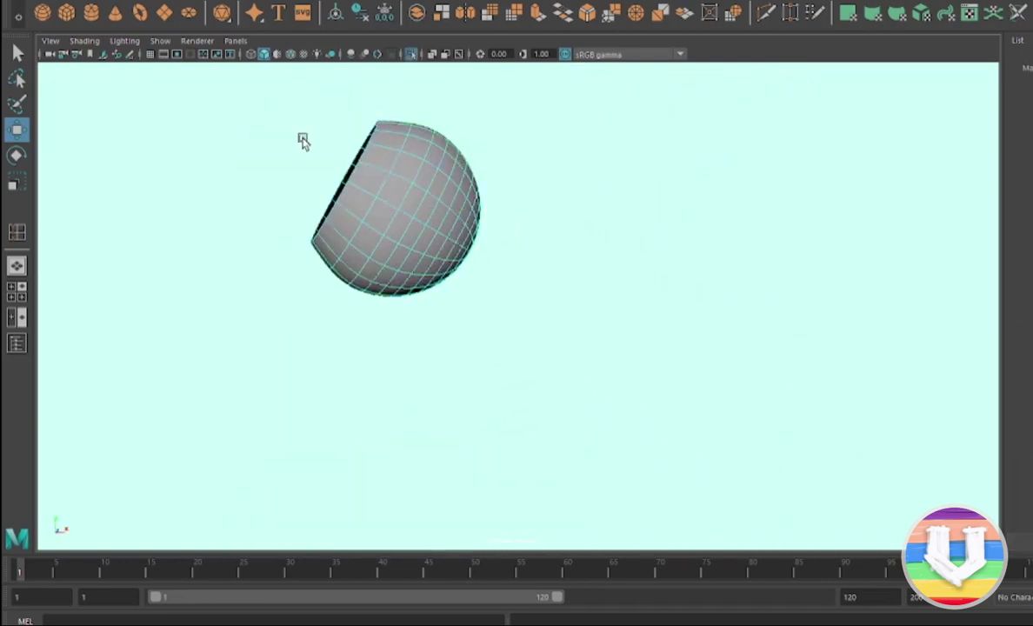
key("F8")
Step: Show the whole lamp again and reselect the bulb
key("ctrl+1")
scroll(339, 203, "down", 5)
scroll(338, 221, "up", 2)
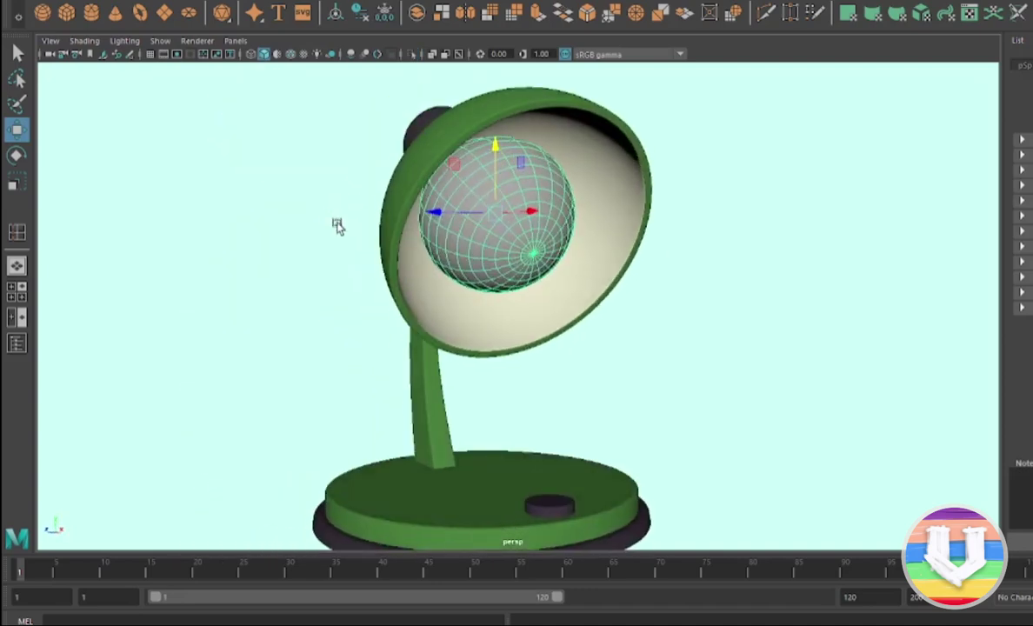
scroll(338, 226, "up", 3)
left_click(698, 253)
scroll(648, 253, "down", 5)
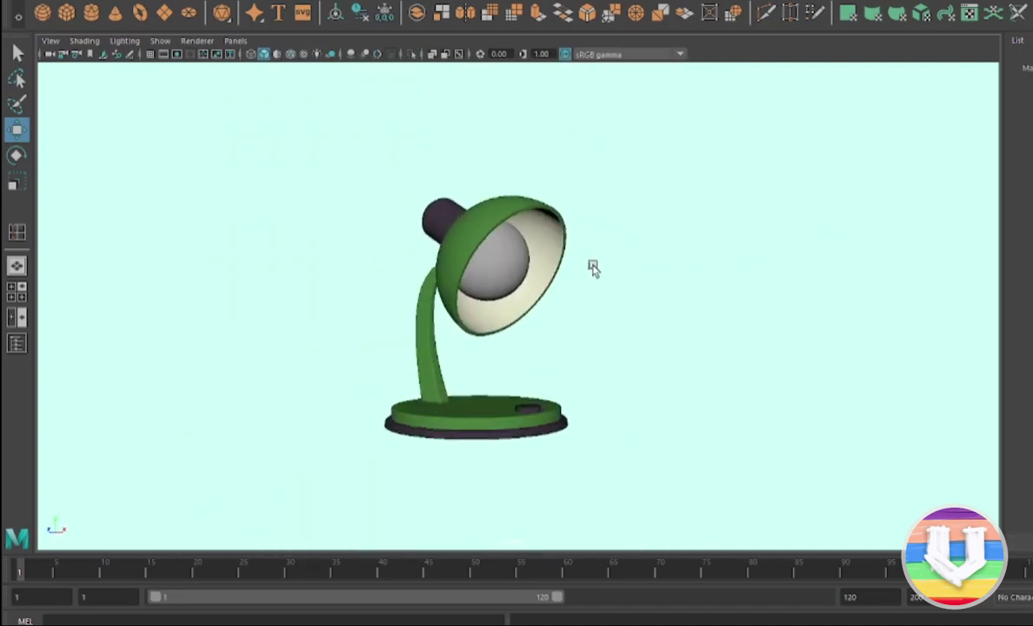
left_click(508, 261)
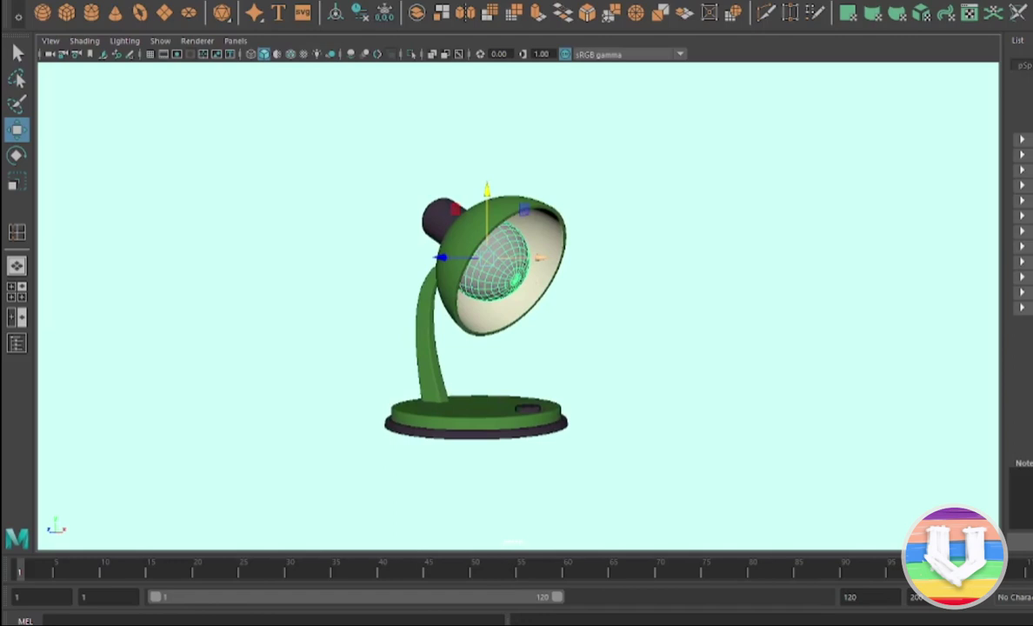
Step: Assign the bulb a new yellow Lambert material and view it from the front
right_click_drag(509, 261, 631, 413)
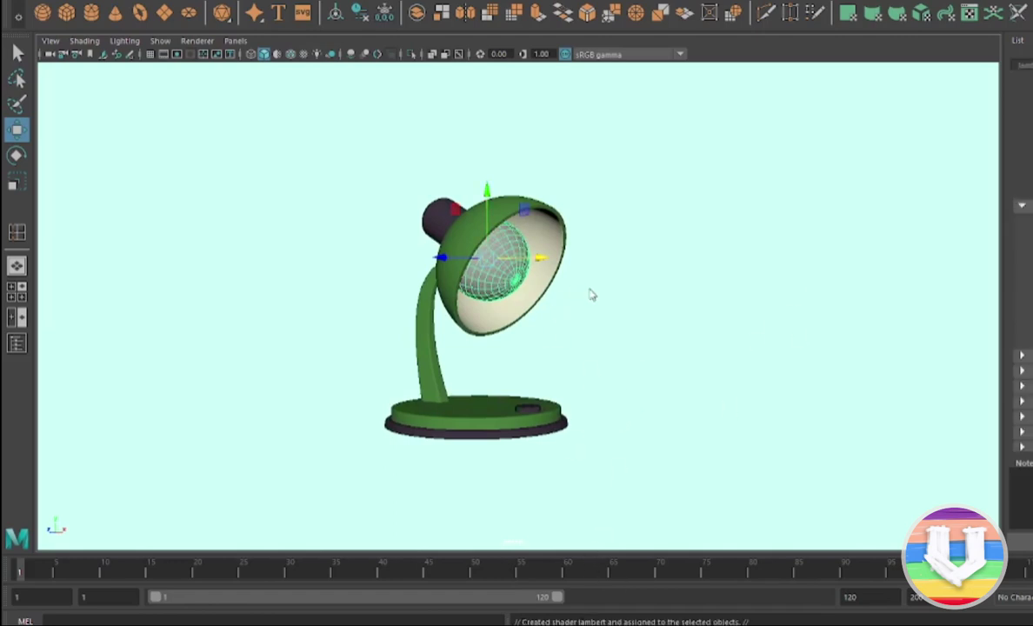
left_click(643, 316)
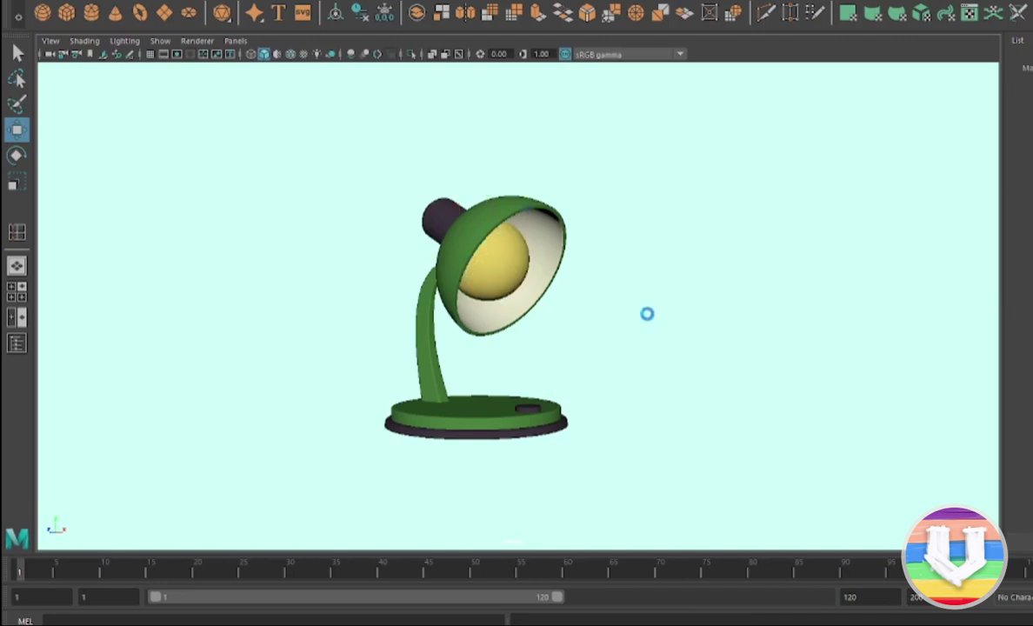
mouse_move(527, 287)
left_mouse_down("alt")
mouse_move(650, 355)
mouse_move(643, 272)
mouse_move(877, 286)
mouse_move(954, 269)
mouse_move(777, 272)
mouse_move(750, 284)
left_mouse_up("alt")
scroll(643, 339, "up", 3)
scroll(612, 291, "up", 3)
scroll(749, 284, "down", 3)
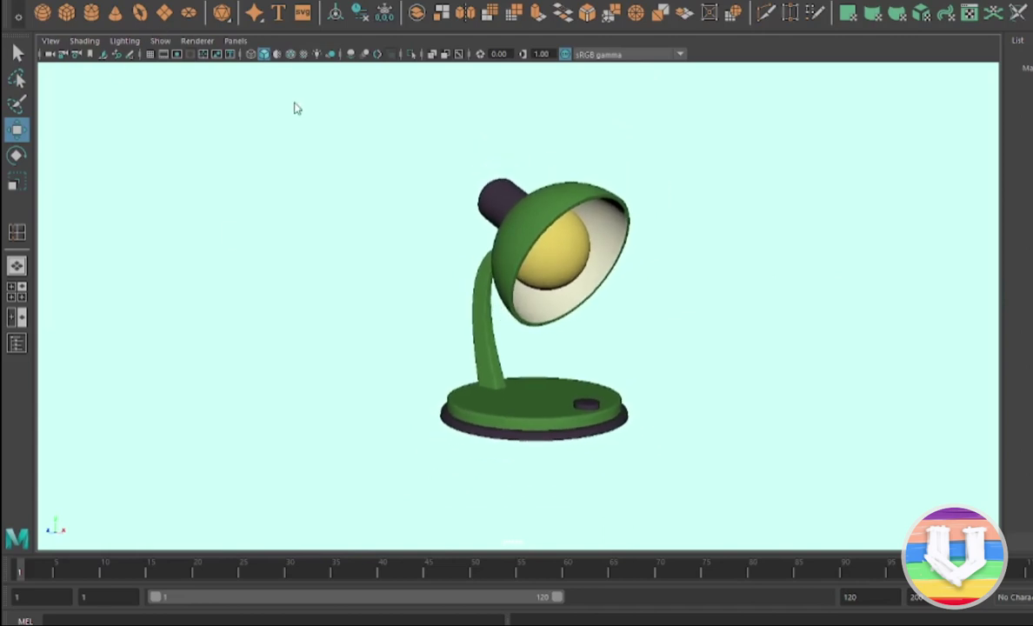
Step: Scale up the first area light so it surrounds the lamp
scroll(355, 364, "down", 5)
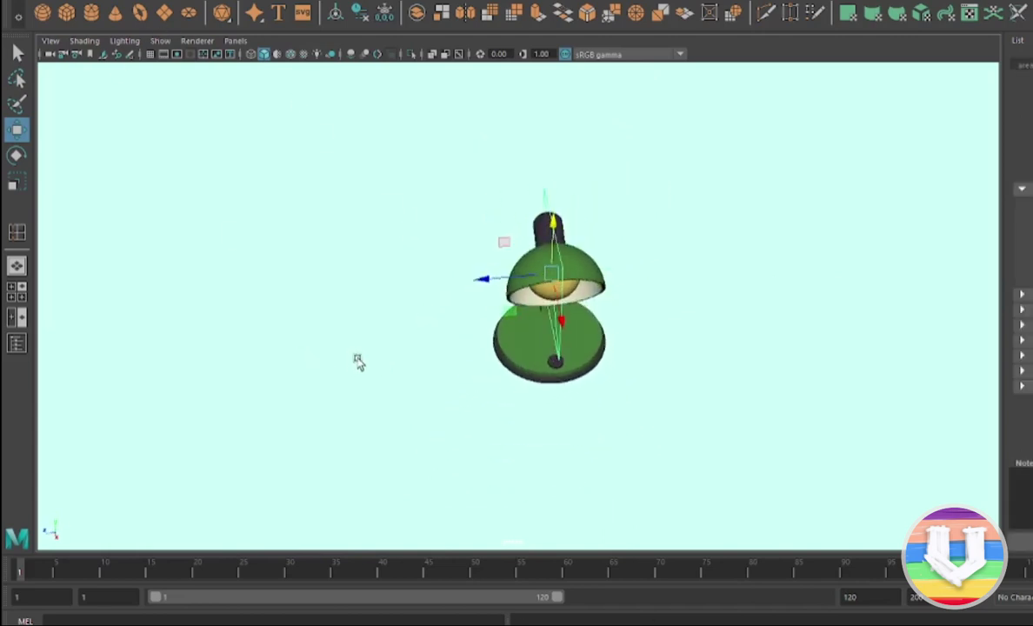
left_click_drag(357, 359, 489, 314, "alt")
scroll(488, 314, "up", 2)
left_click(16, 180)
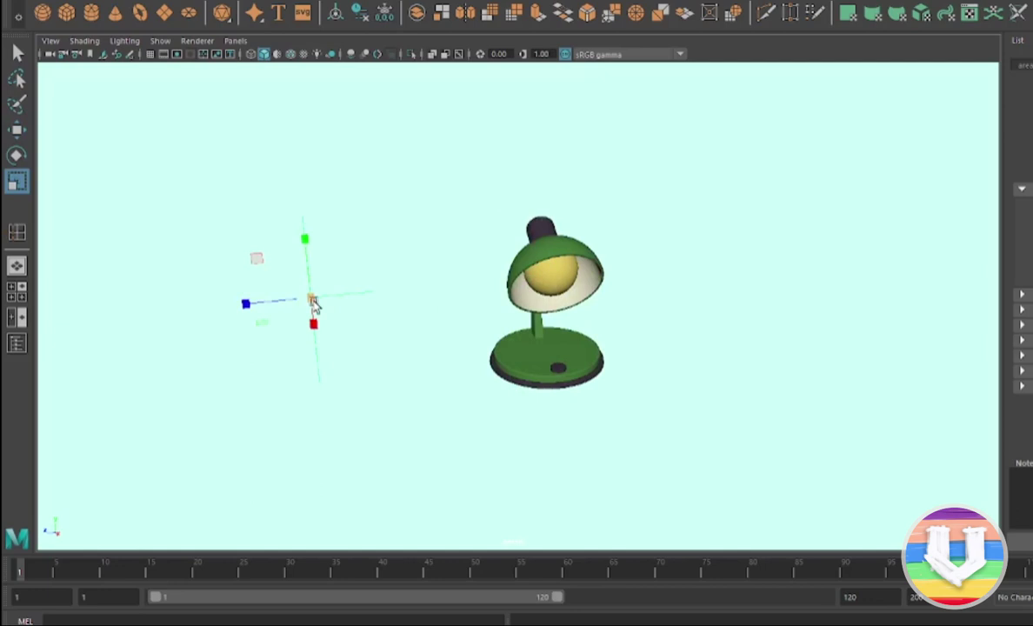
left_click_drag(487, 261, 523, 162, "alt")
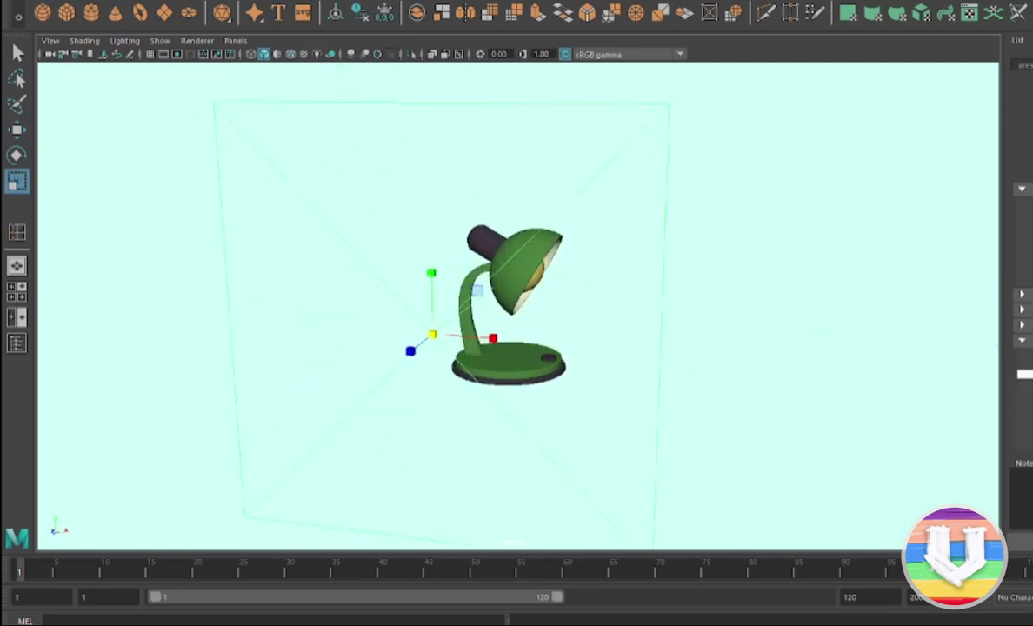
left_click_drag(784, 367, 188, 275, "alt")
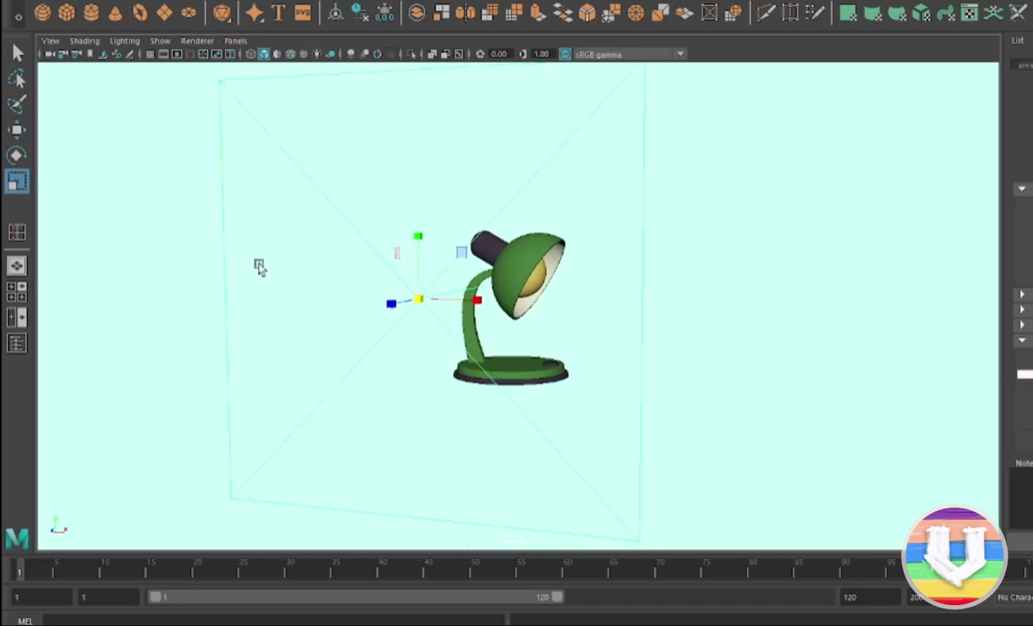
left_click_drag(429, 323, 818, 369, "alt")
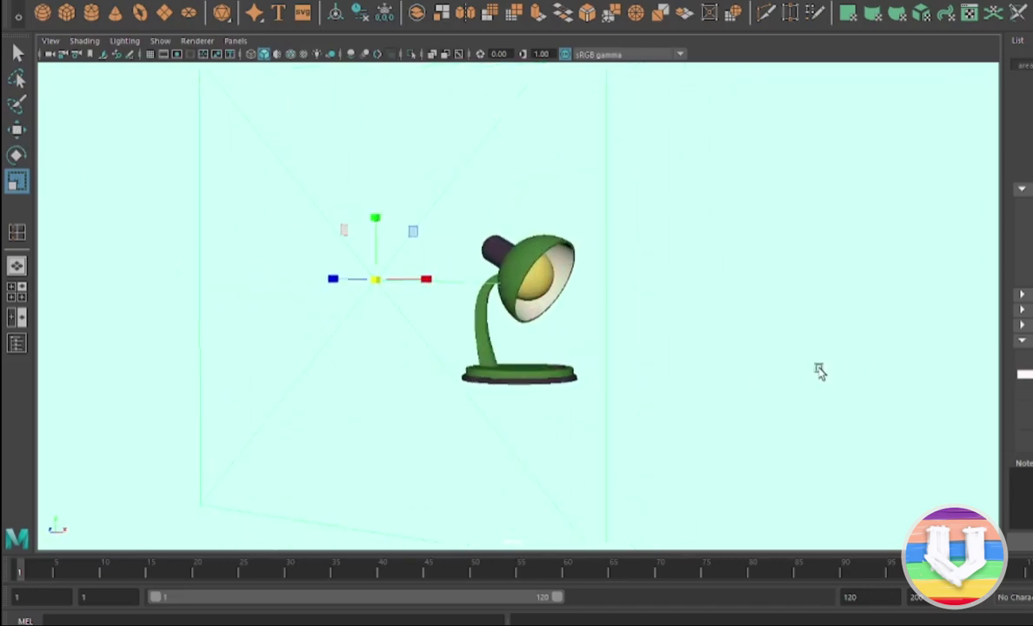
scroll(739, 377, "up", 5)
scroll(740, 377, "down", 5)
Step: Frame the area light and rotate it to angle toward the lamp
key("f")
key("e")
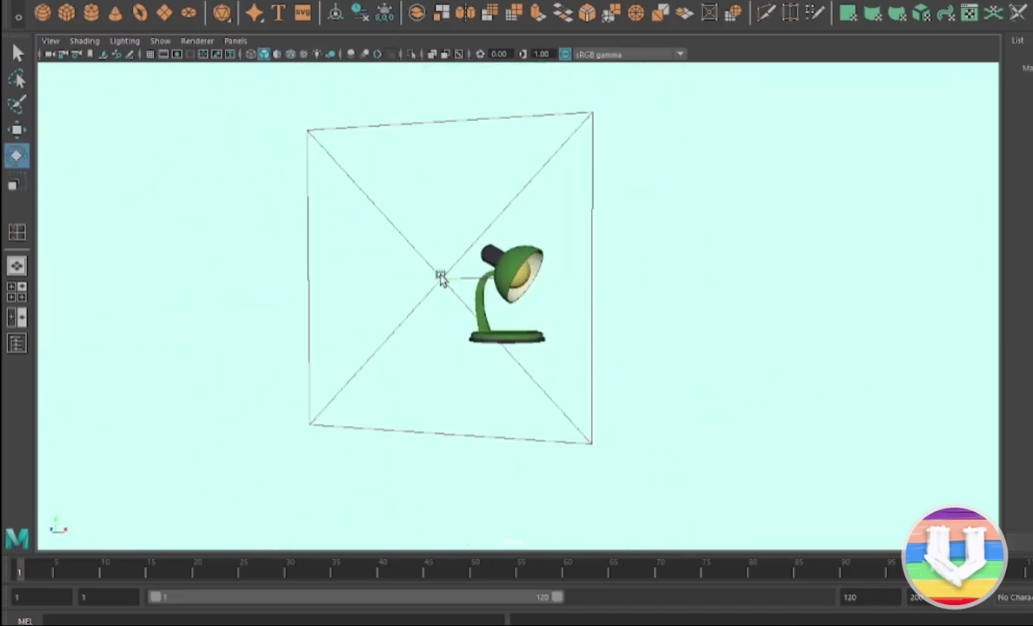
mouse_move(440, 277)
left_mouse_down()
mouse_move(446, 295)
mouse_move(509, 331)
left_mouse_up()
middle_click_drag(508, 331, 593, 205, "alt")
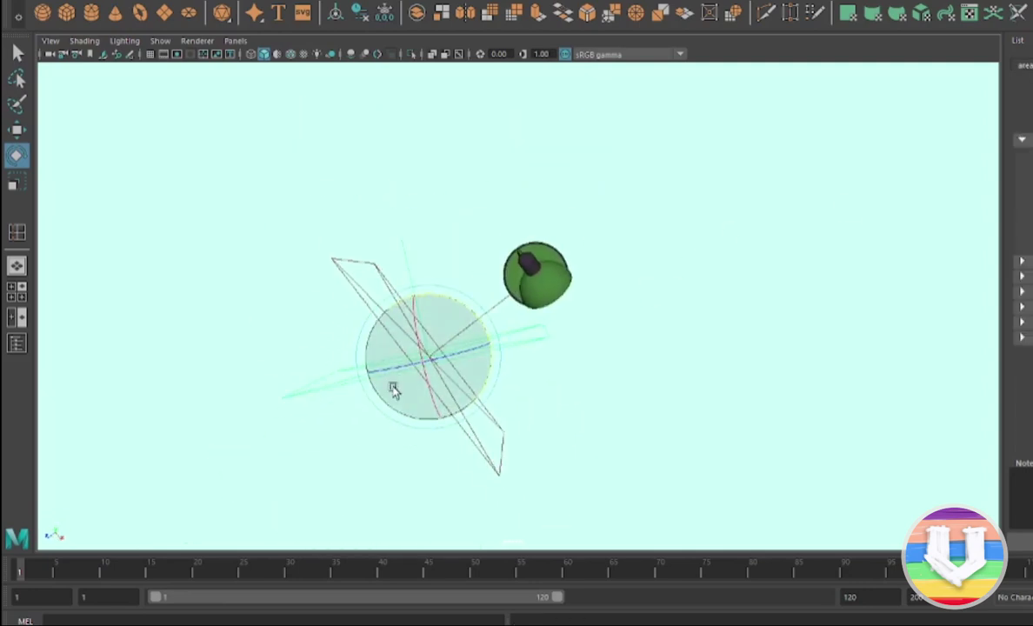
left_click_drag(489, 374, 486, 396)
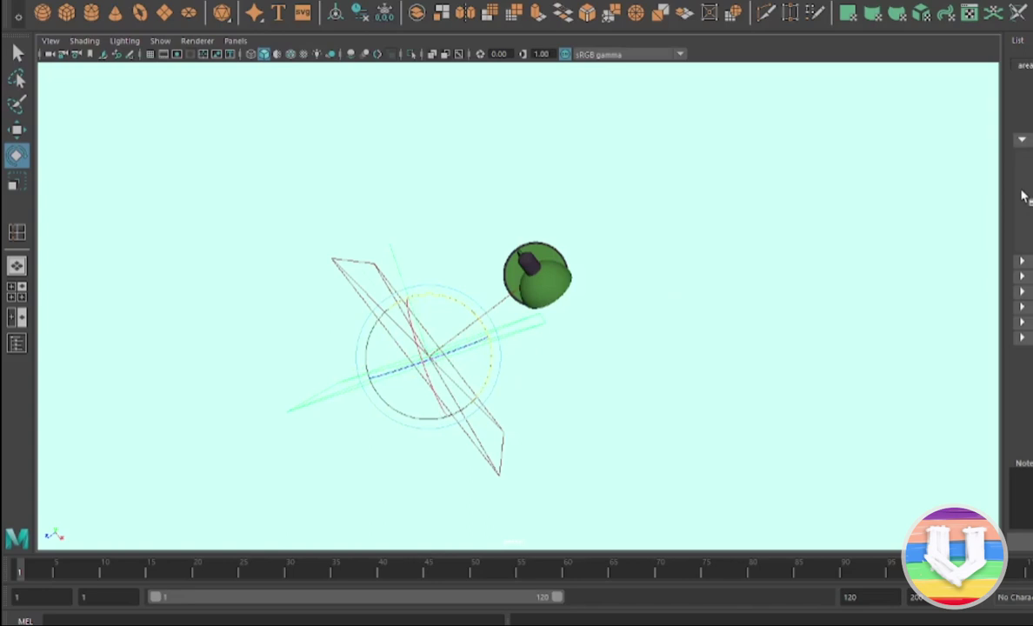
Step: Turn the area light upright and place it up and to the right of the lamp
key("w")
mouse_move(473, 408)
left_mouse_down()
mouse_move(425, 472)
mouse_move(561, 413)
mouse_move(662, 433)
left_mouse_up()
key("e")
left_click_drag(553, 387, 510, 391)
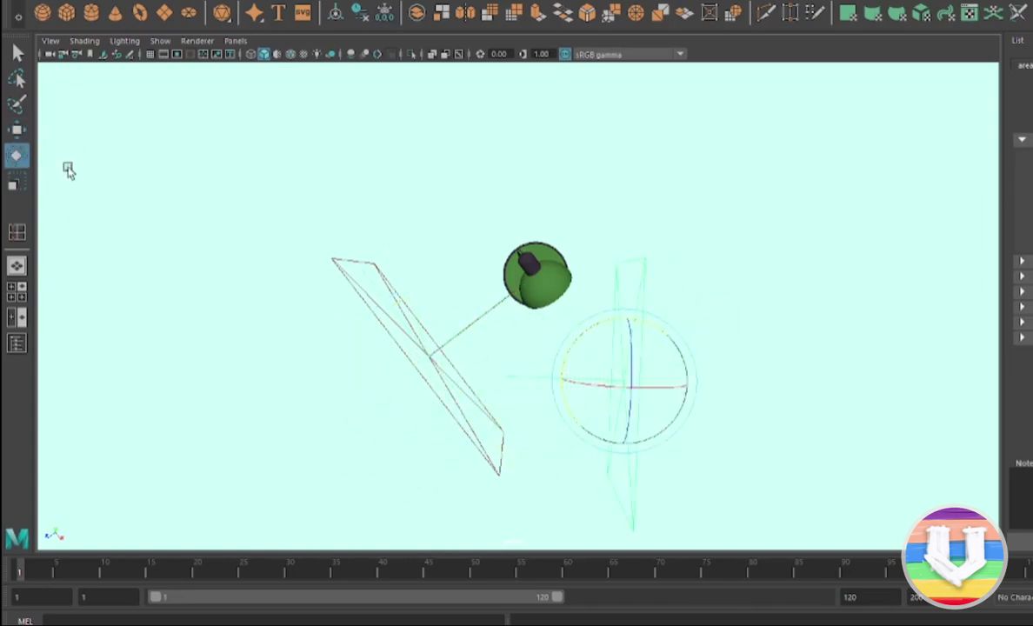
key("w")
mouse_move(601, 429)
left_mouse_down()
mouse_move(692, 326)
mouse_move(710, 339)
mouse_move(669, 331)
left_mouse_up()
mouse_move(576, 358)
left_mouse_down("alt")
mouse_move(618, 269)
mouse_move(589, 299)
left_mouse_up("alt")
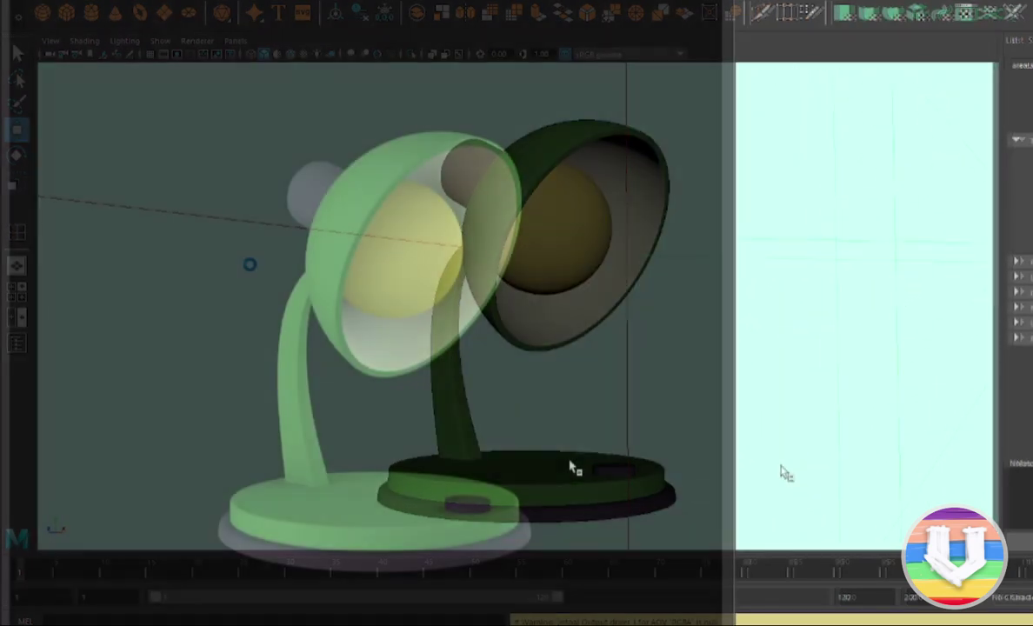